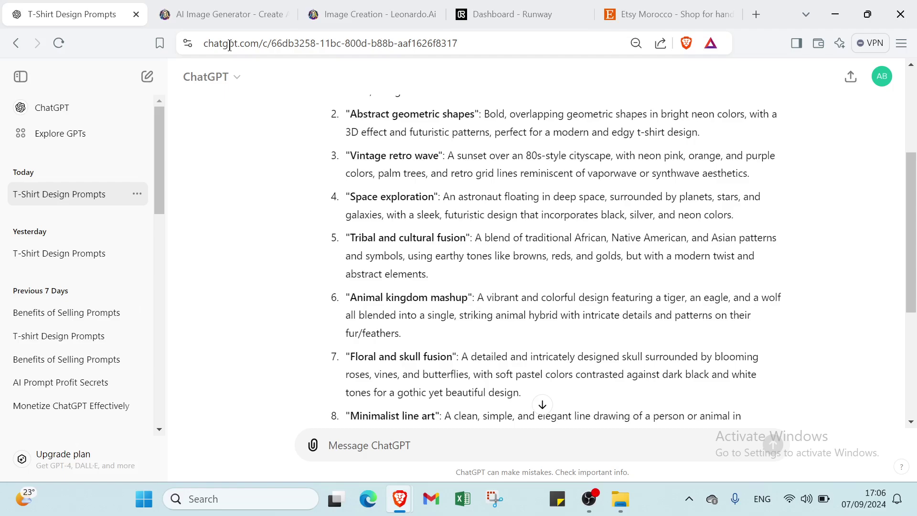
{"action": "scroll", "coordinate": [420, 161], "scroll_direction": "up", "scroll_amount": 3}
{"action": "mouse_move", "coordinate": [610, 140]}
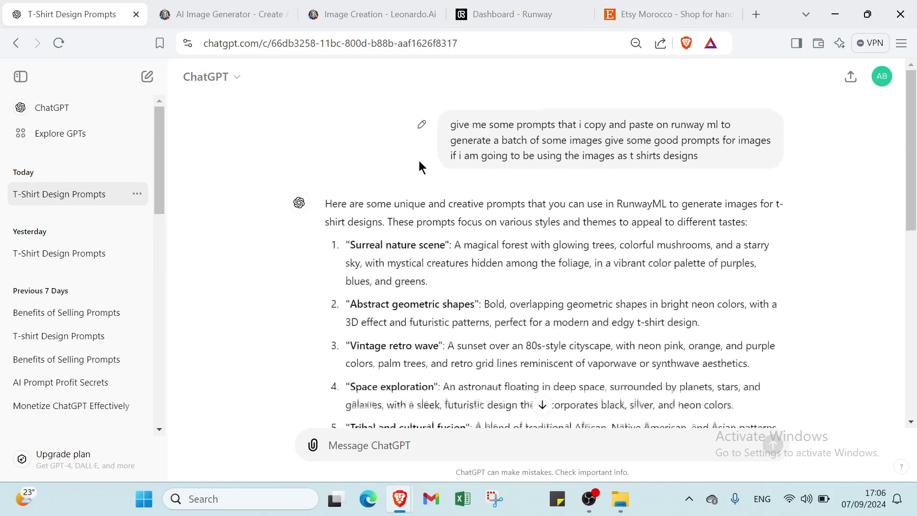
{"action": "scroll", "coordinate": [437, 286], "scroll_direction": "down", "scroll_amount": 3}
{"action": "scroll", "coordinate": [516, 200], "scroll_direction": "up", "scroll_amount": 3}
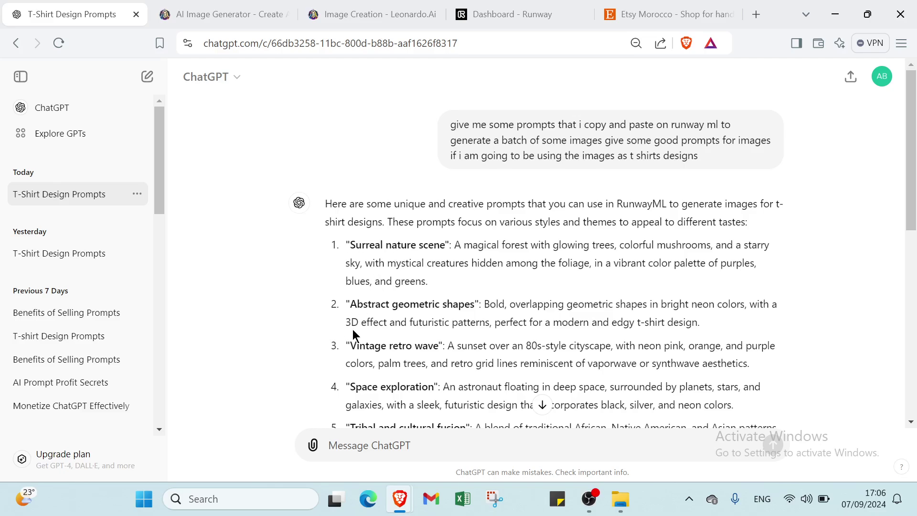
{"action": "scroll", "coordinate": [443, 309], "scroll_direction": "down", "scroll_amount": 1}
{"action": "scroll", "coordinate": [449, 262], "scroll_direction": "down", "scroll_amount": 1}
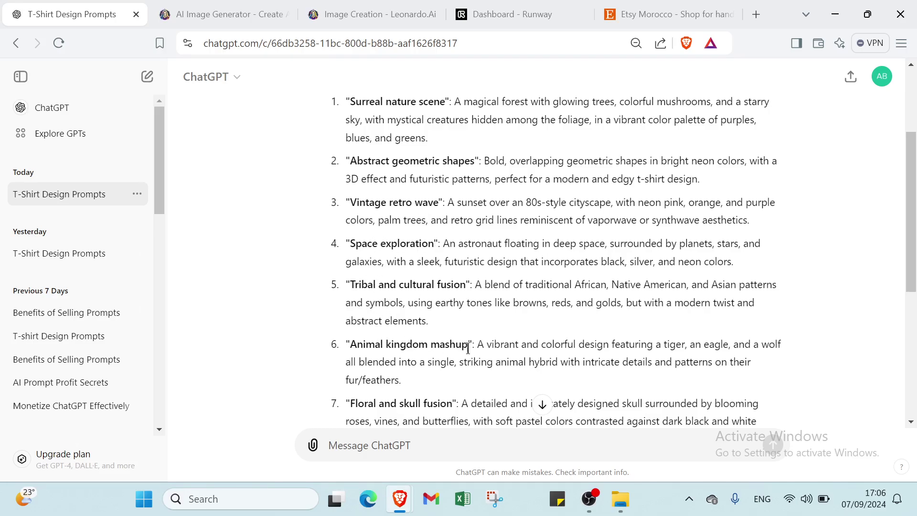
{"action": "scroll", "coordinate": [415, 345], "scroll_direction": "down", "scroll_amount": 1}
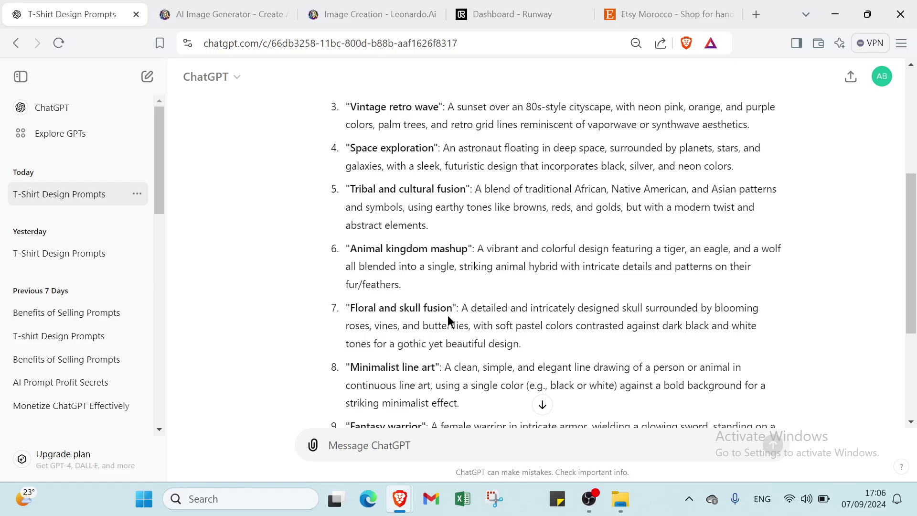
{"action": "scroll", "coordinate": [415, 310], "scroll_direction": "down", "scroll_amount": 1}
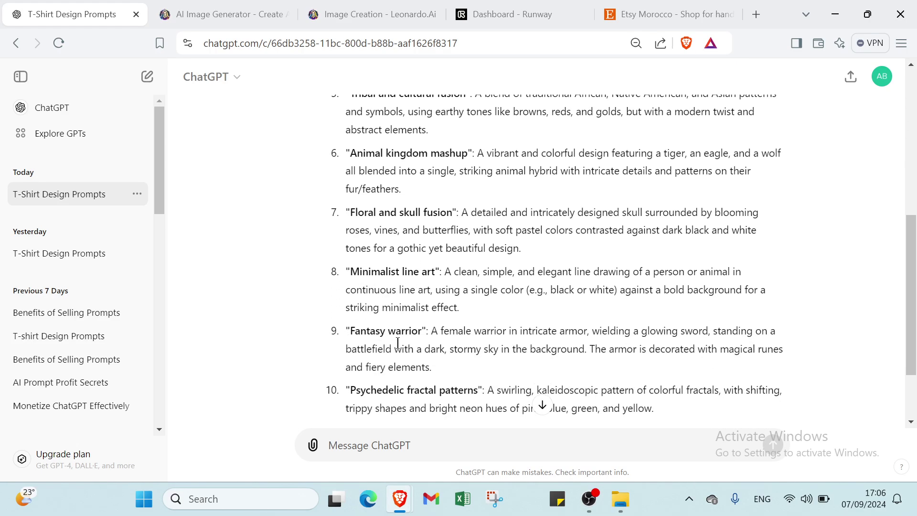
{"action": "scroll", "coordinate": [493, 383], "scroll_direction": "down", "scroll_amount": 1}
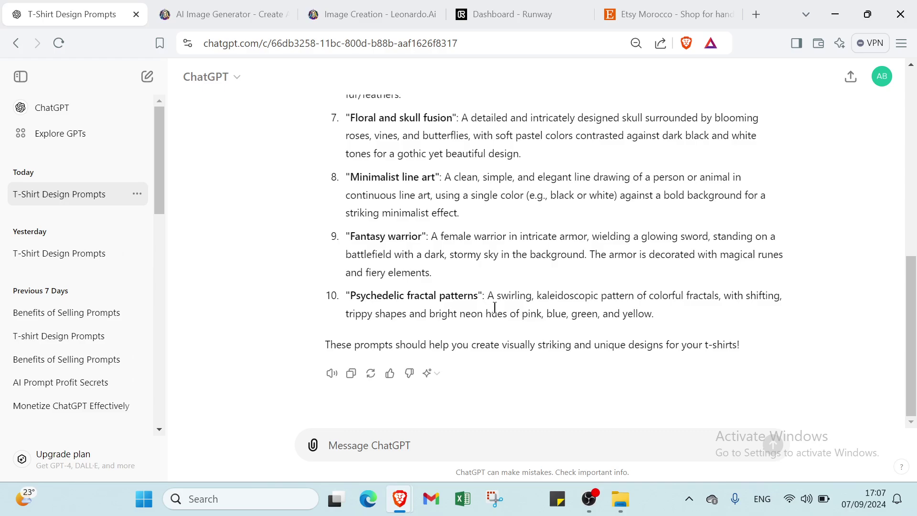
{"action": "scroll", "coordinate": [446, 331], "scroll_direction": "up", "scroll_amount": 3}
{"action": "scroll", "coordinate": [428, 290], "scroll_direction": "up", "scroll_amount": 3}
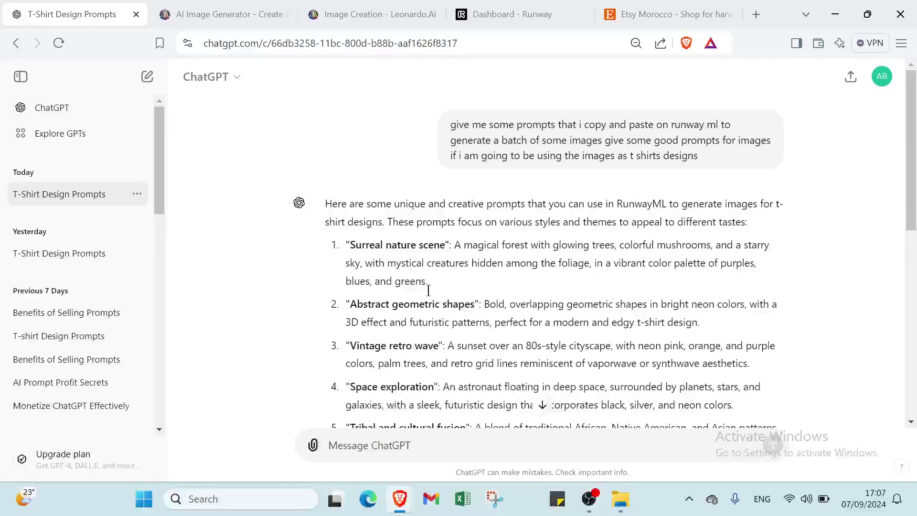
{"action": "scroll", "coordinate": [428, 291], "scroll_direction": "down", "scroll_amount": 2}
{"action": "scroll", "coordinate": [423, 287], "scroll_direction": "down", "scroll_amount": 3}
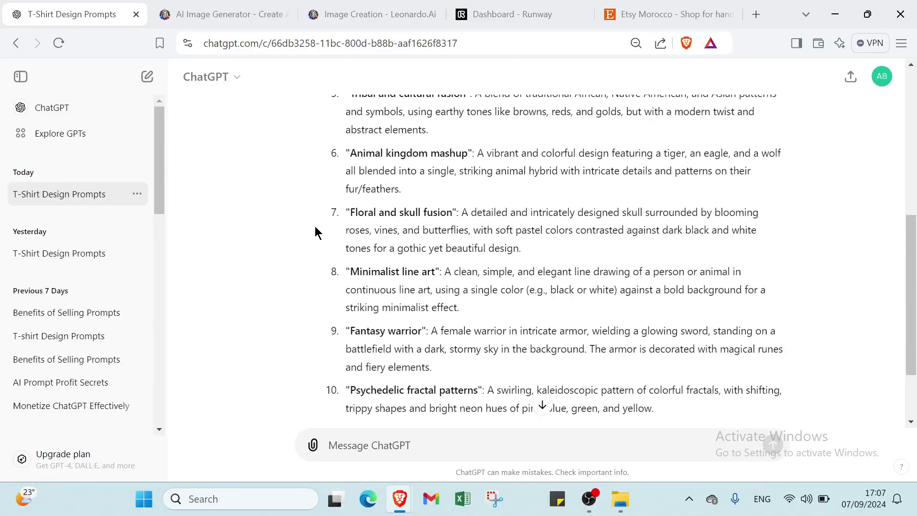
- Select the Floral and skull fusion prompt in the ChatGPT reply, then go to the Runway dashboard
{"action": "left_click_drag", "start_coordinate": [461, 212], "coordinate": [546, 253]}
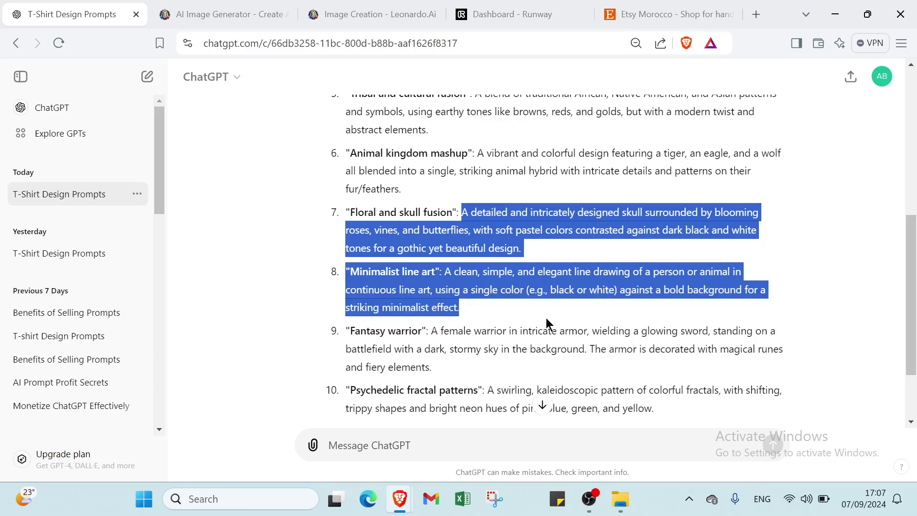
{"action": "left_click_drag", "start_coordinate": [546, 254], "coordinate": [500, 55]}
{"action": "left_click", "coordinate": [506, 66]}
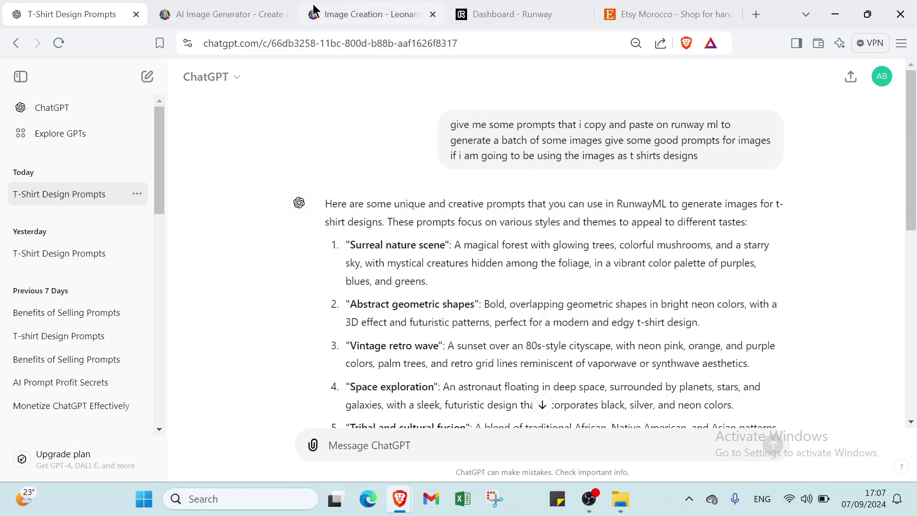
{"action": "left_click", "coordinate": [546, 14]}
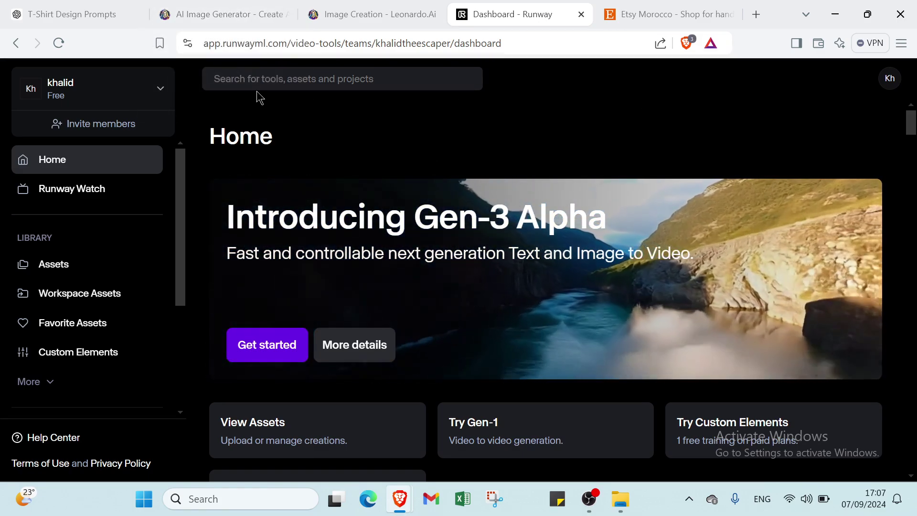
- Switch to the Leonardo.Ai browser tab
{"action": "left_click", "coordinate": [255, 14]}
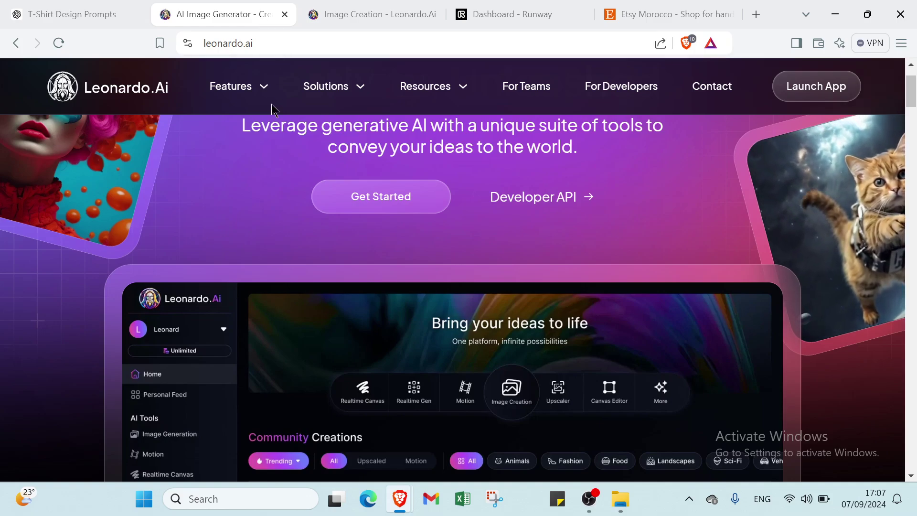
{"action": "scroll", "coordinate": [61, 209], "scroll_direction": "down", "scroll_amount": 1}
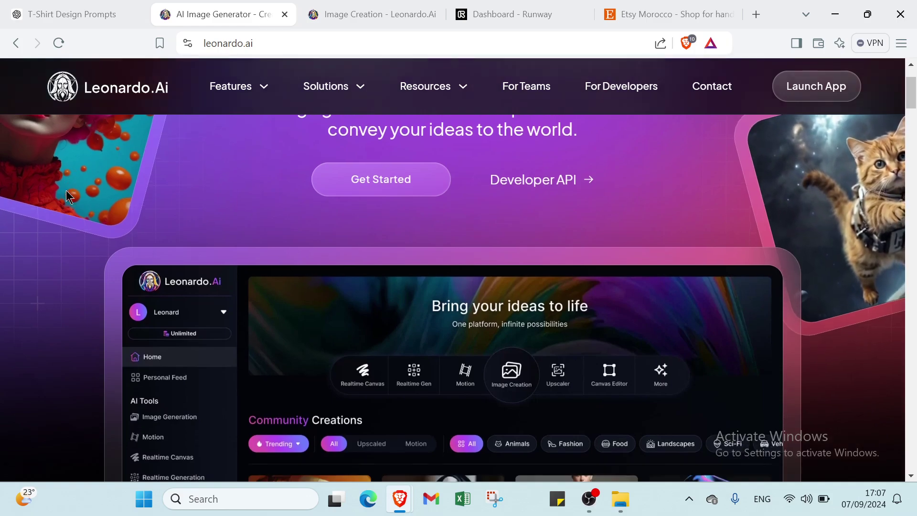
{"action": "scroll", "coordinate": [71, 191], "scroll_direction": "down", "scroll_amount": 3}
{"action": "scroll", "coordinate": [73, 191], "scroll_direction": "down", "scroll_amount": 2}
{"action": "scroll", "coordinate": [71, 189], "scroll_direction": "down", "scroll_amount": 2}
{"action": "scroll", "coordinate": [71, 189], "scroll_direction": "down", "scroll_amount": 1}
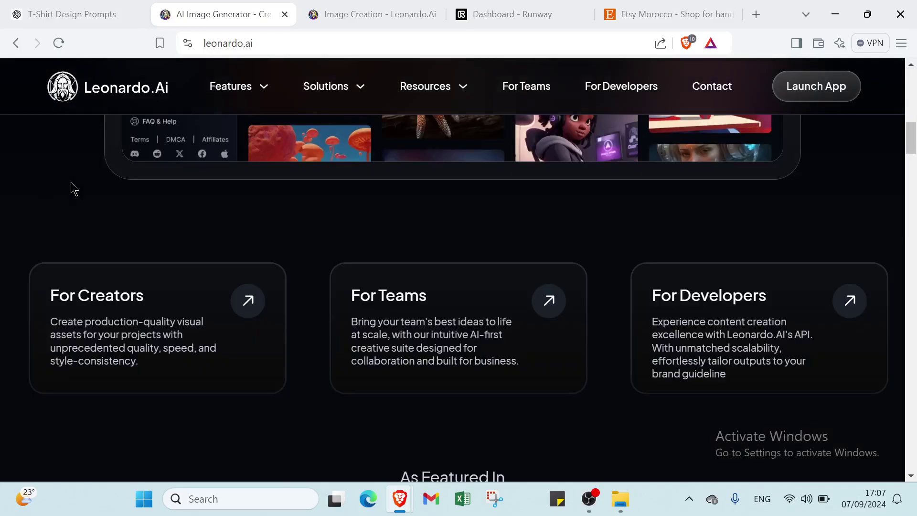
{"action": "scroll", "coordinate": [71, 188], "scroll_direction": "down", "scroll_amount": 2}
{"action": "scroll", "coordinate": [71, 188], "scroll_direction": "down", "scroll_amount": 3}
{"action": "scroll", "coordinate": [71, 189], "scroll_direction": "down", "scroll_amount": 2}
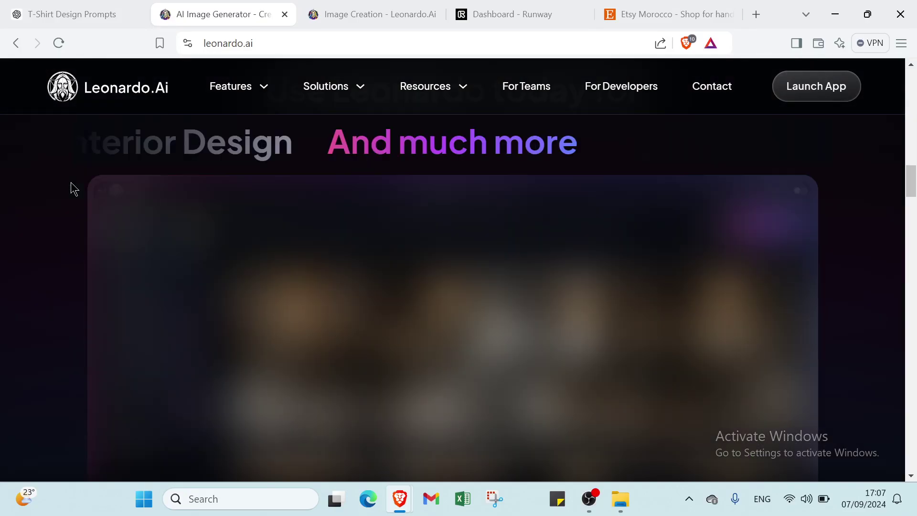
{"action": "scroll", "coordinate": [71, 189], "scroll_direction": "down", "scroll_amount": 3}
{"action": "scroll", "coordinate": [71, 189], "scroll_direction": "down", "scroll_amount": 3}
{"action": "scroll", "coordinate": [71, 189], "scroll_direction": "down", "scroll_amount": 2}
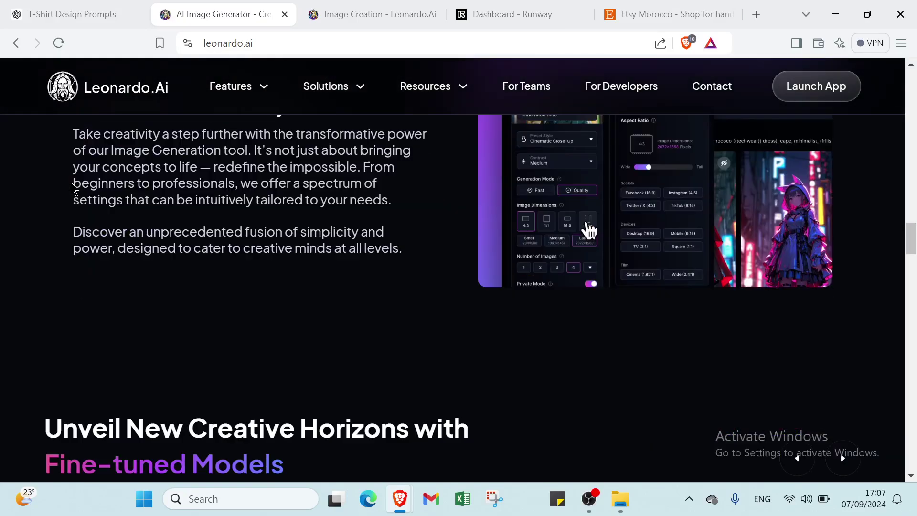
{"action": "scroll", "coordinate": [71, 188], "scroll_direction": "down", "scroll_amount": 1}
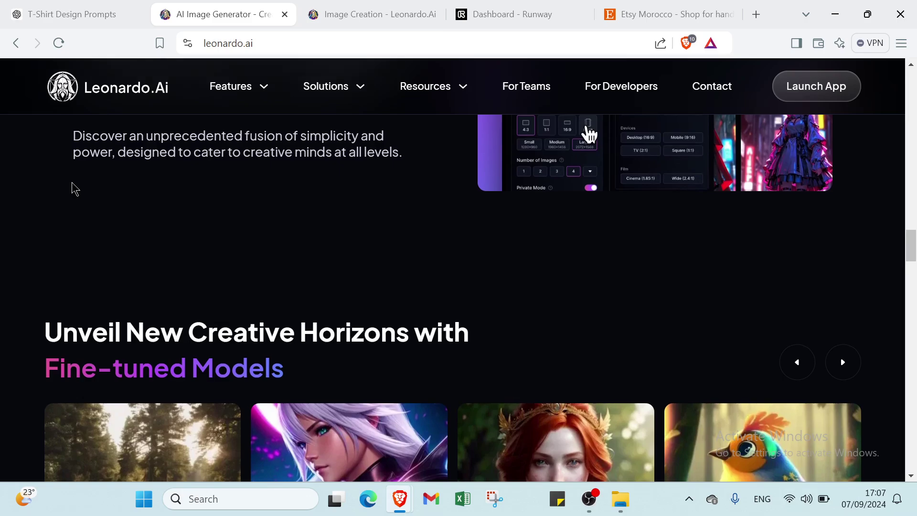
{"action": "scroll", "coordinate": [71, 189], "scroll_direction": "down", "scroll_amount": 2}
{"action": "scroll", "coordinate": [72, 188], "scroll_direction": "down", "scroll_amount": 1}
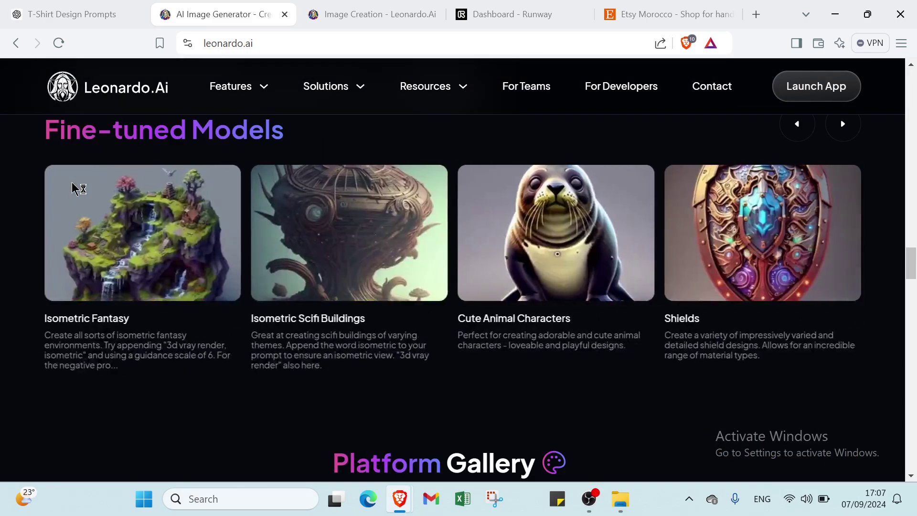
{"action": "scroll", "coordinate": [290, 217], "scroll_direction": "down", "scroll_amount": 2}
{"action": "scroll", "coordinate": [290, 217], "scroll_direction": "down", "scroll_amount": 3}
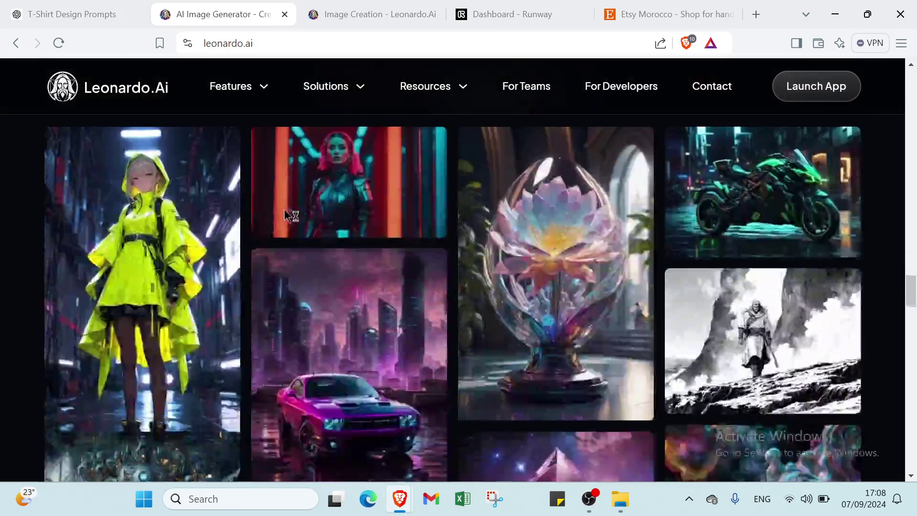
{"action": "scroll", "coordinate": [291, 217], "scroll_direction": "down", "scroll_amount": 2}
{"action": "scroll", "coordinate": [543, 210], "scroll_direction": "down", "scroll_amount": 1}
{"action": "scroll", "coordinate": [543, 210], "scroll_direction": "down", "scroll_amount": 2}
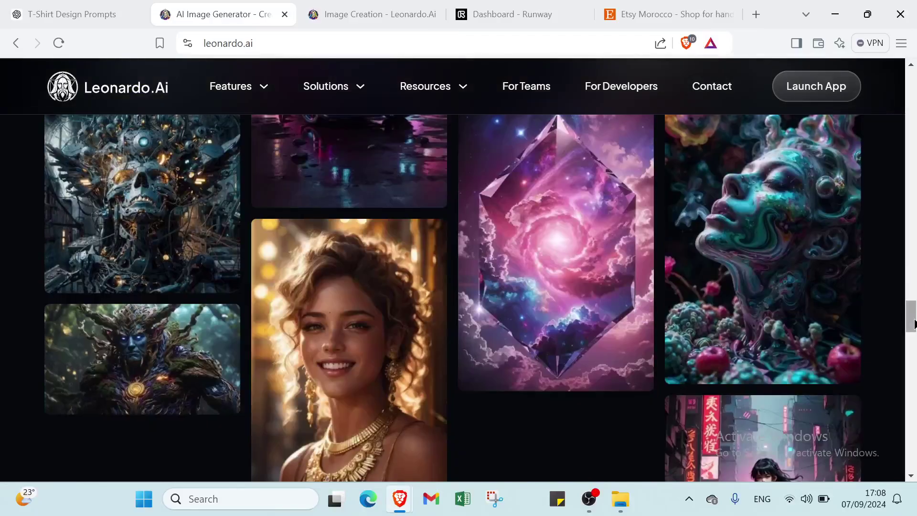
{"action": "scroll", "coordinate": [542, 210], "scroll_direction": "up", "scroll_amount": 5}
{"action": "scroll", "coordinate": [542, 210], "scroll_direction": "up", "scroll_amount": 4}
{"action": "scroll", "coordinate": [458, 286], "scroll_direction": "down", "scroll_amount": 4}
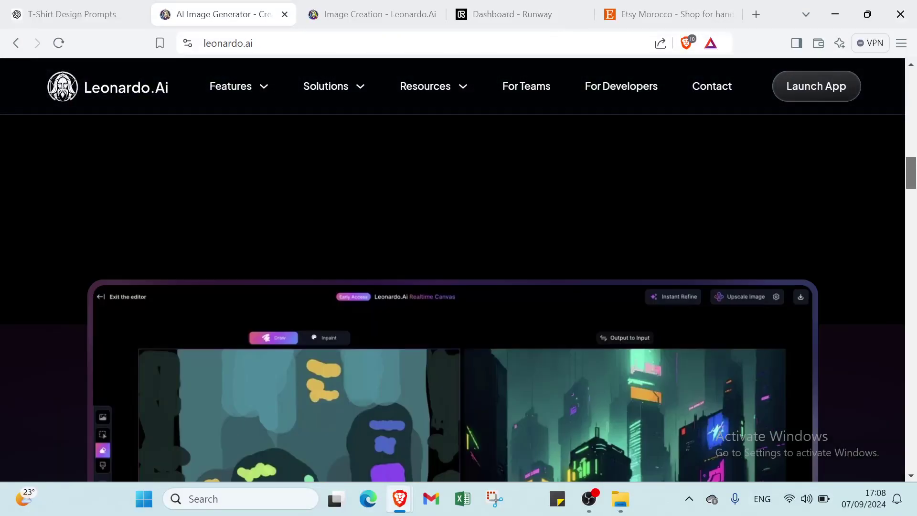
{"action": "scroll", "coordinate": [458, 287], "scroll_direction": "down", "scroll_amount": 4}
{"action": "scroll", "coordinate": [459, 287], "scroll_direction": "up", "scroll_amount": 1}
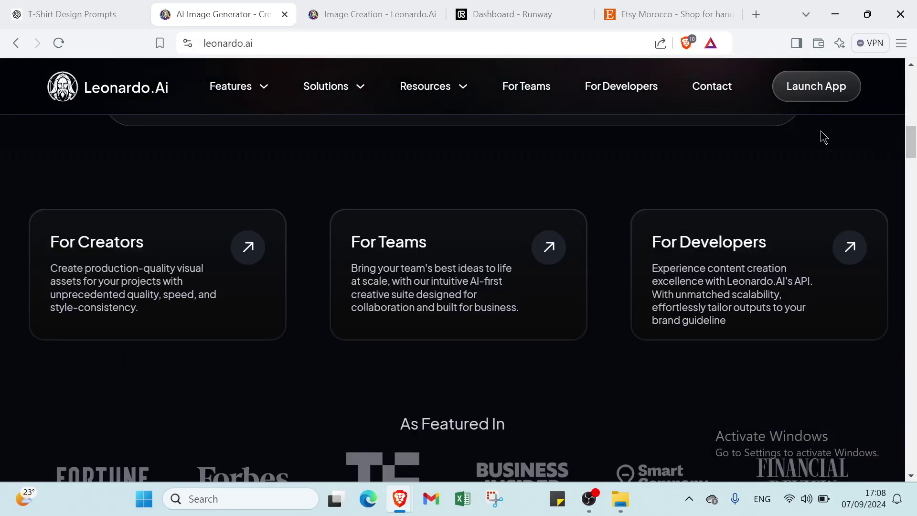
{"action": "scroll", "coordinate": [550, 255], "scroll_direction": "down", "scroll_amount": 1}
{"action": "scroll", "coordinate": [549, 256], "scroll_direction": "down", "scroll_amount": 4}
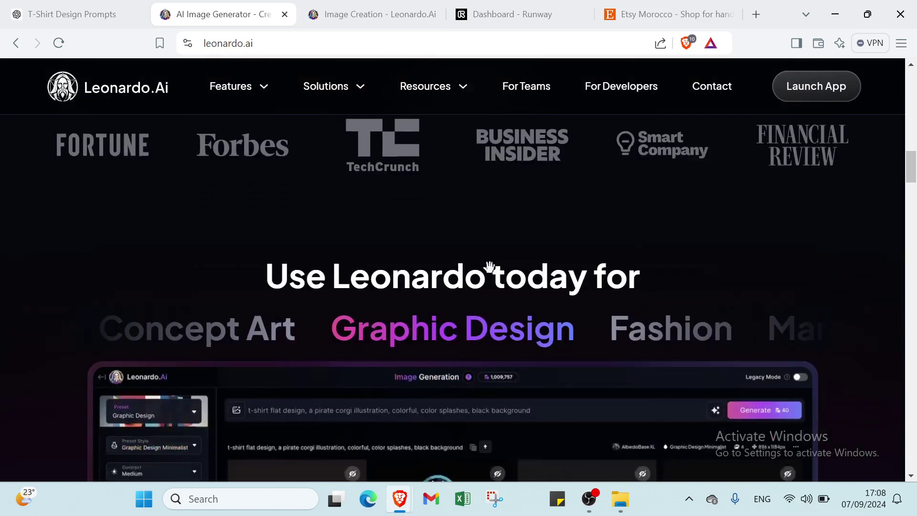
{"action": "scroll", "coordinate": [488, 271], "scroll_direction": "down", "scroll_amount": 3}
{"action": "scroll", "coordinate": [468, 260], "scroll_direction": "down", "scroll_amount": 5}
{"action": "scroll", "coordinate": [470, 260], "scroll_direction": "down", "scroll_amount": 3}
{"action": "scroll", "coordinate": [480, 261], "scroll_direction": "down", "scroll_amount": 3}
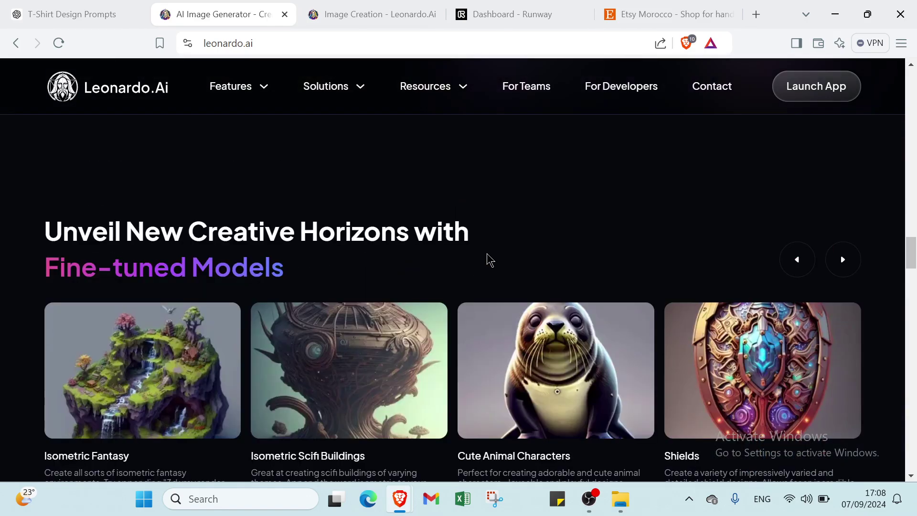
{"action": "scroll", "coordinate": [485, 260], "scroll_direction": "down", "scroll_amount": 3}
{"action": "scroll", "coordinate": [502, 216], "scroll_direction": "up", "scroll_amount": 5}
{"action": "scroll", "coordinate": [645, 180], "scroll_direction": "up", "scroll_amount": 3}
{"action": "scroll", "coordinate": [664, 168], "scroll_direction": "up", "scroll_amount": 2}
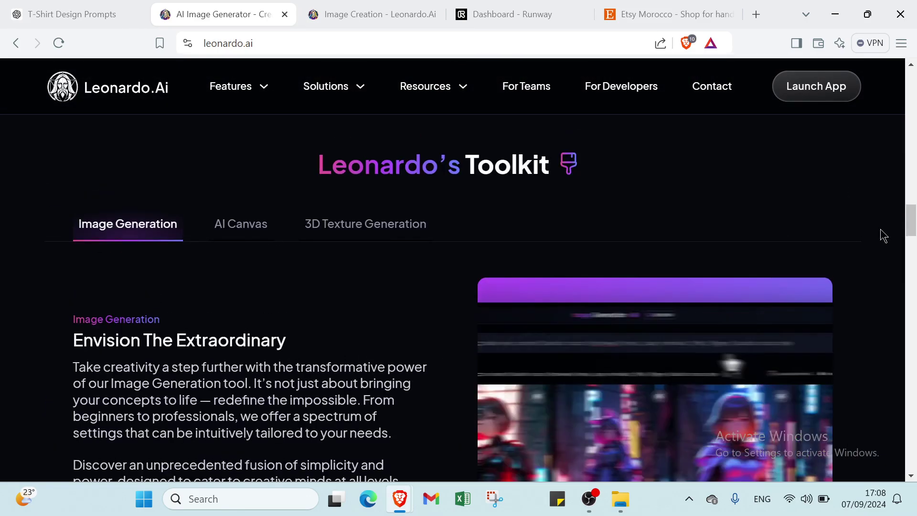
{"action": "left_click_drag", "start_coordinate": [911, 218], "coordinate": [913, 77]}
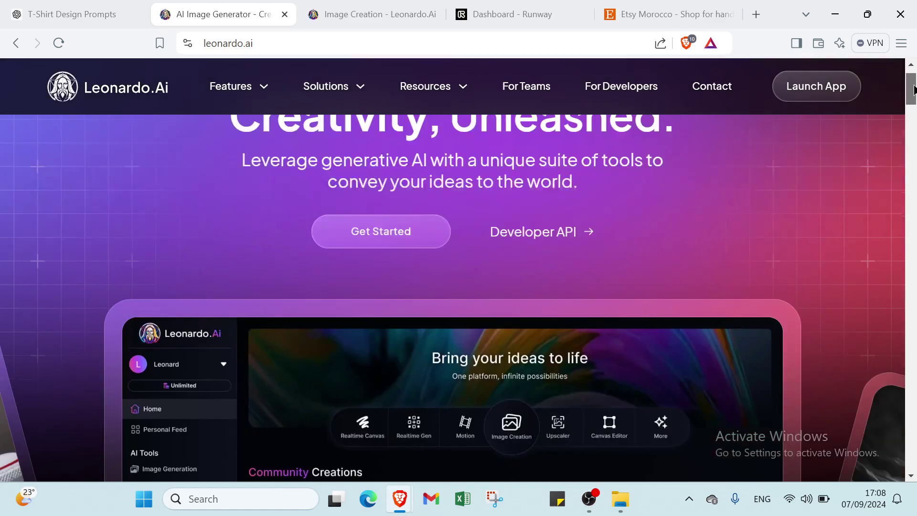
{"action": "scroll", "coordinate": [393, 245], "scroll_direction": "up", "scroll_amount": 1}
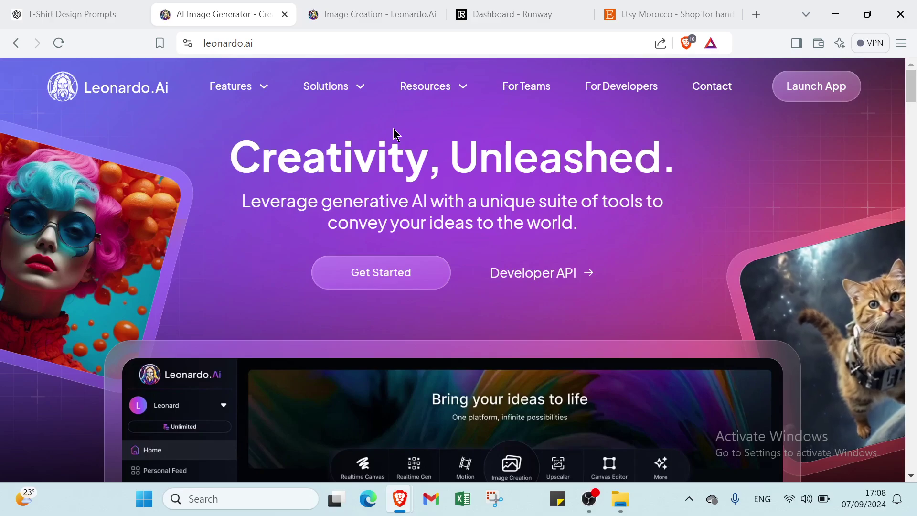
- In Image Creation, replace the old tribal-patterns prompt with the pasted skull-and-roses prompt
{"action": "left_click", "coordinate": [380, 17]}
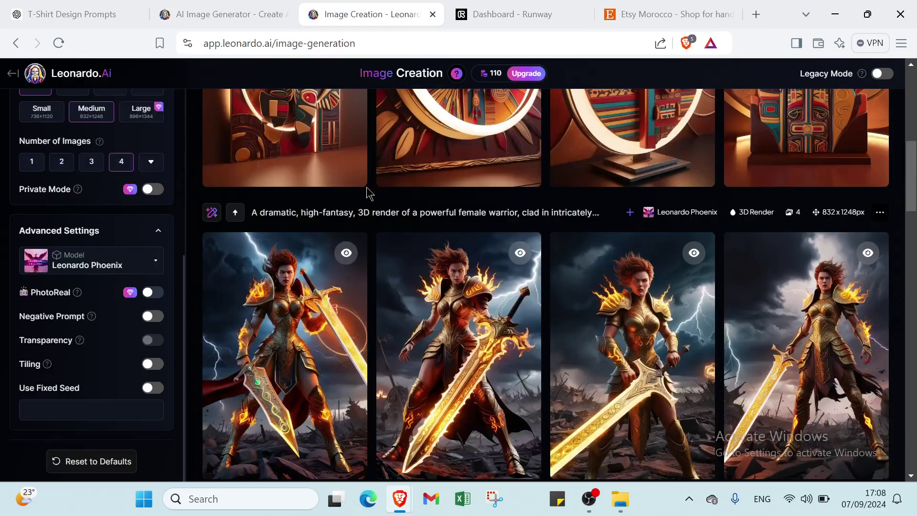
{"action": "scroll", "coordinate": [46, 133], "scroll_direction": "up", "scroll_amount": 4}
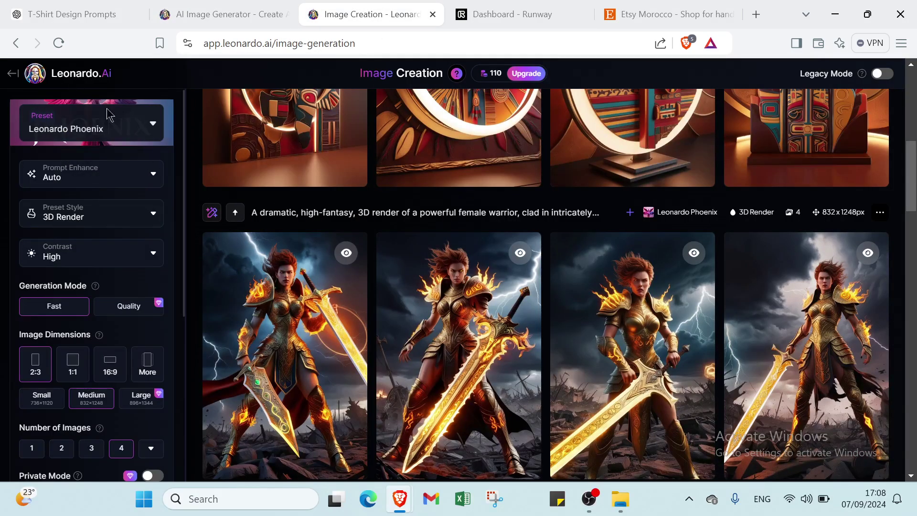
{"action": "left_click", "coordinate": [16, 43]}
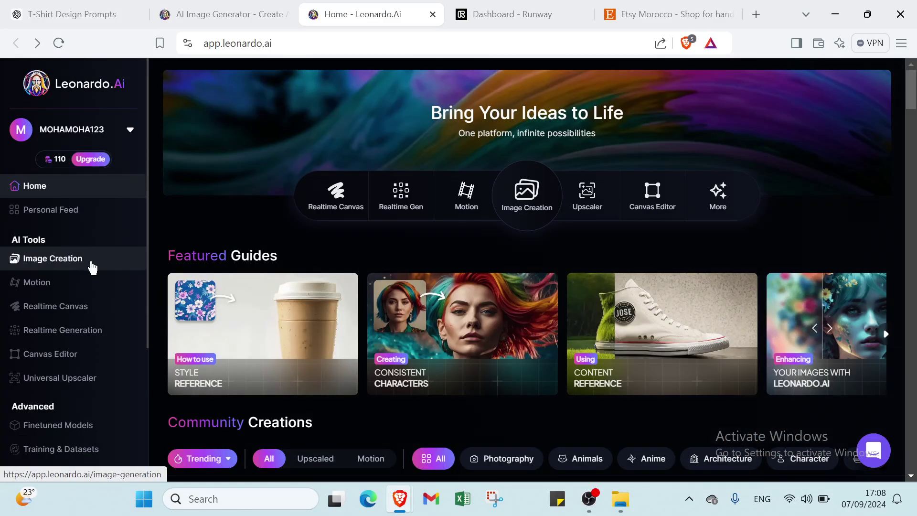
{"action": "left_click", "coordinate": [91, 267]}
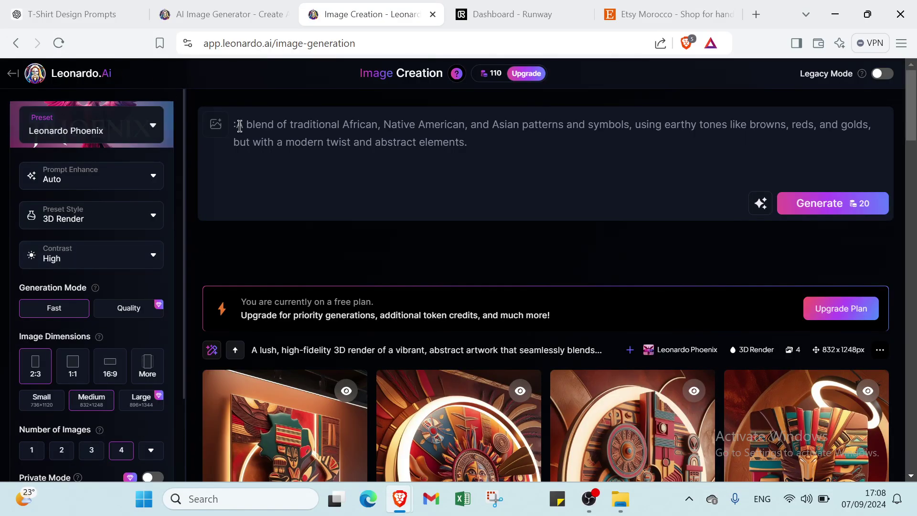
{"action": "left_click_drag", "start_coordinate": [236, 126], "coordinate": [494, 146]}
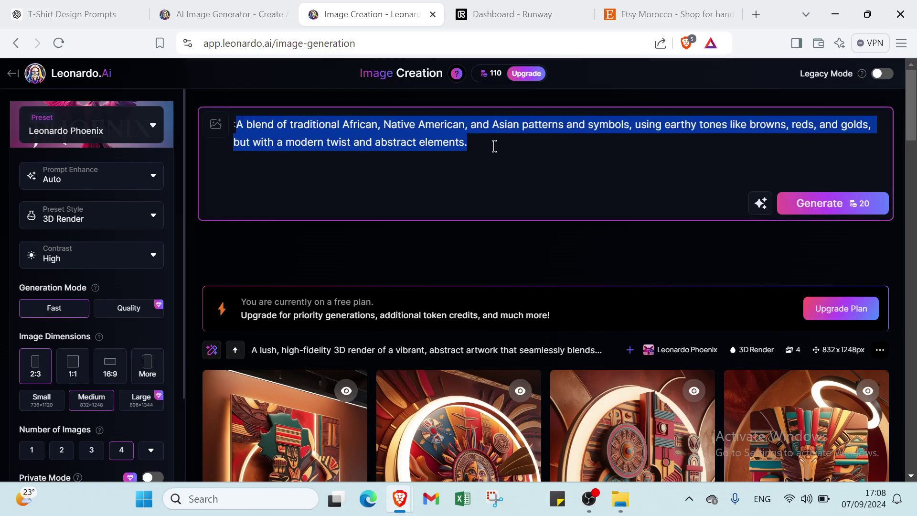
{"action": "key", "text": "BackSpace"}
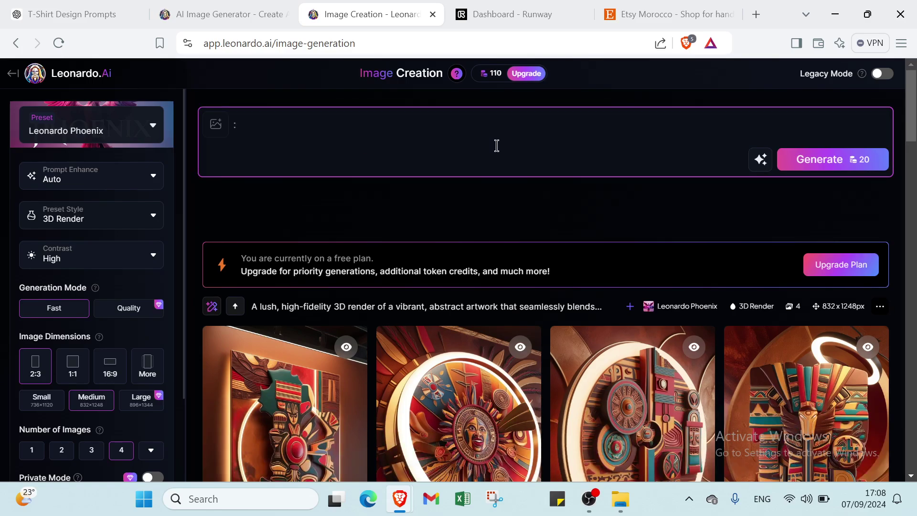
{"action": "type", "text": "A detailed and intricately designed skull surrounded by blooming roses, vines, and butterflies, with soft pastel colors contrasted against dark black and white tones for a gothic yet beautiful design."}
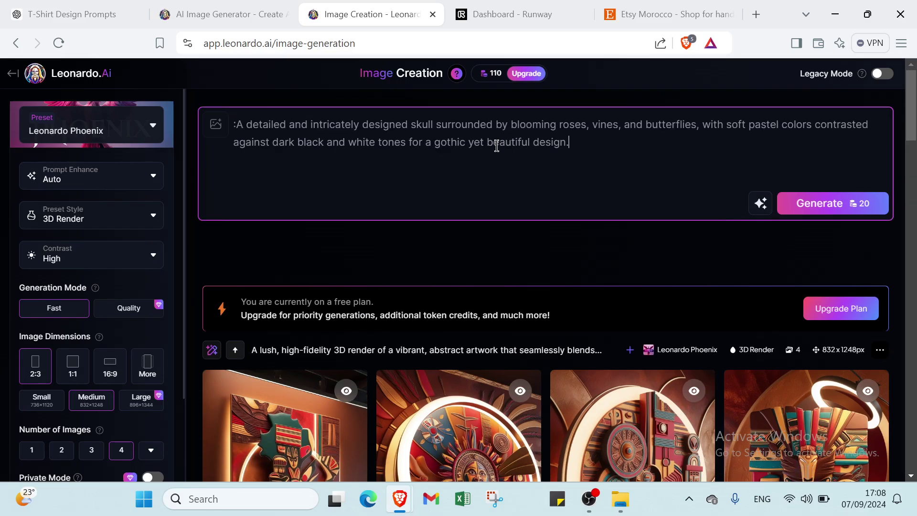
- Review the Preset, Prompt Enhance and Preset Style options, keeping Leonardo Phoenix and Auto enhance
{"action": "left_click", "coordinate": [150, 137]}
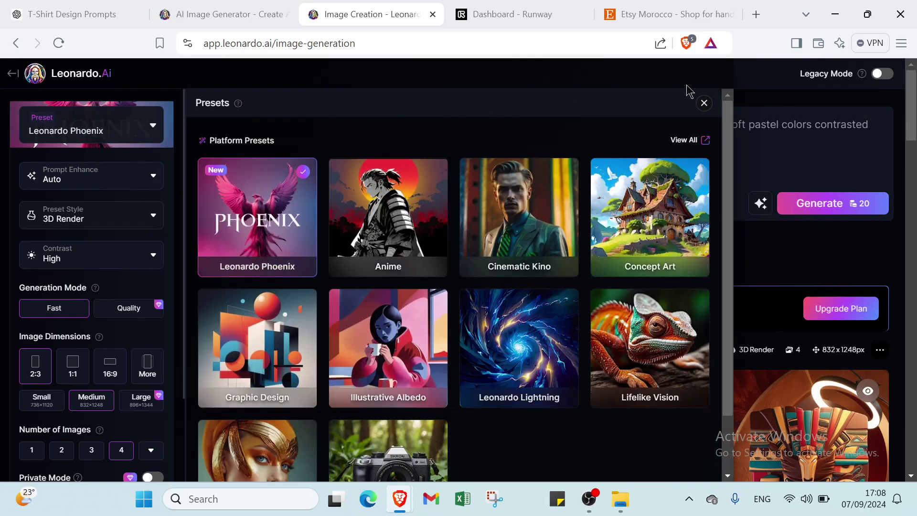
{"action": "left_click", "coordinate": [704, 105]}
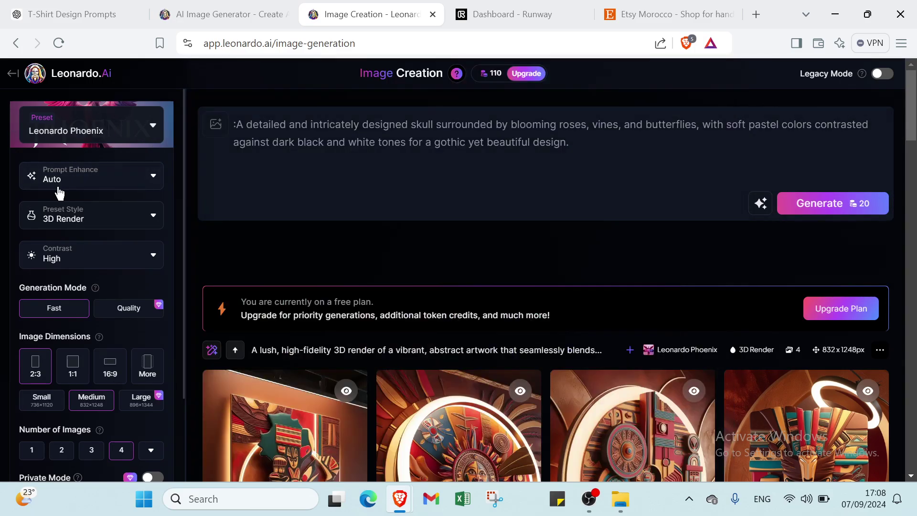
{"action": "left_click", "coordinate": [144, 178]}
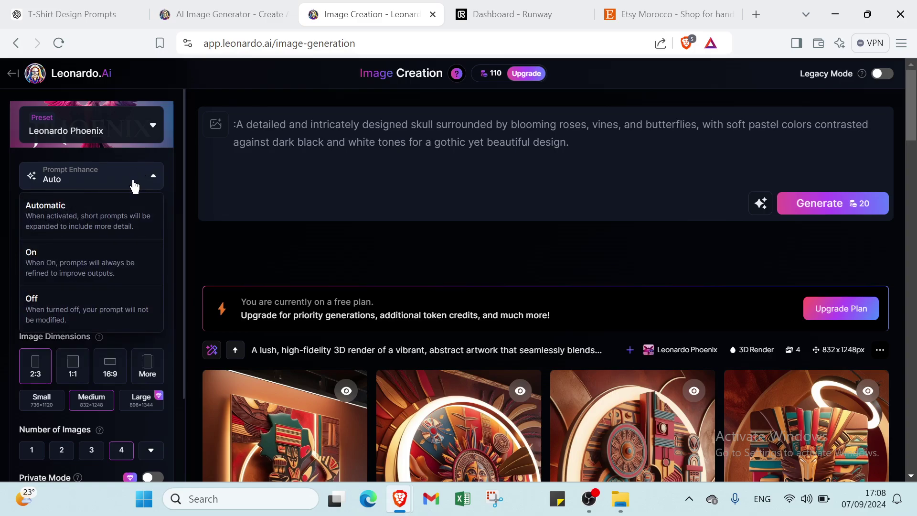
{"action": "left_click", "coordinate": [153, 180]}
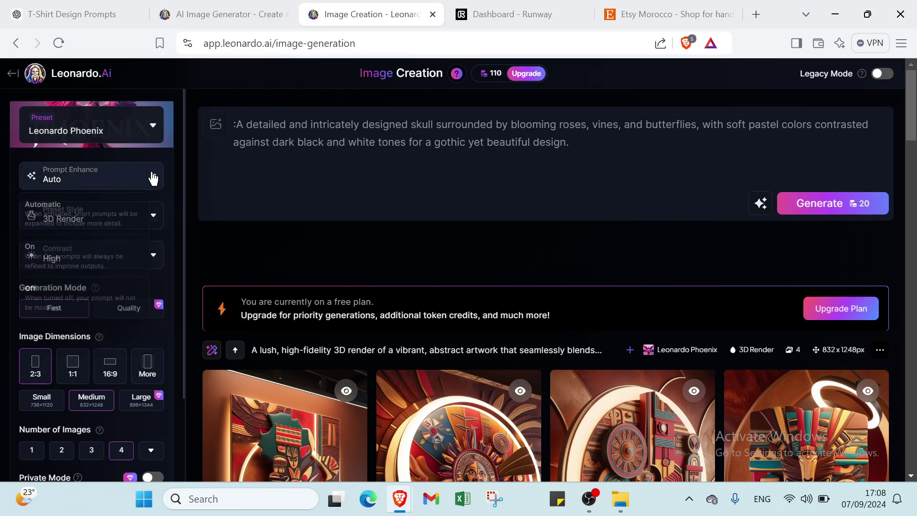
{"action": "left_click", "coordinate": [130, 225]}
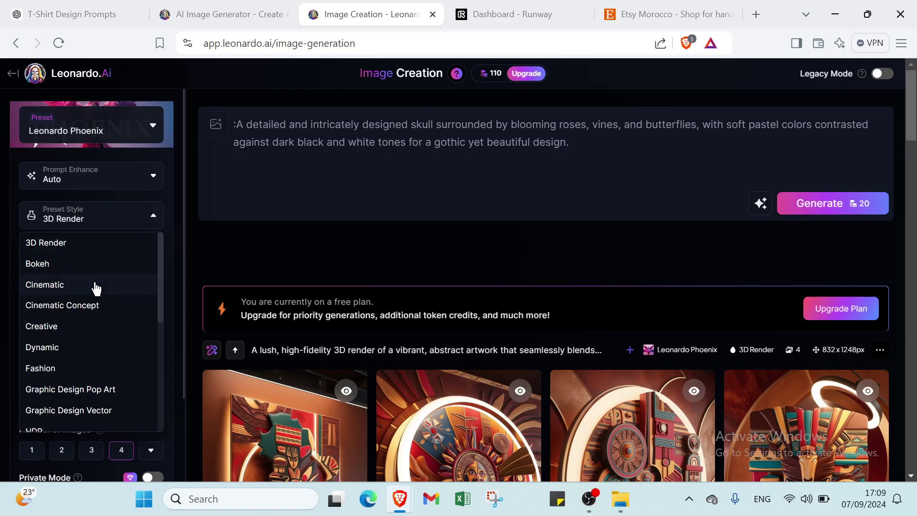
{"action": "scroll", "coordinate": [95, 287], "scroll_direction": "down", "scroll_amount": 1}
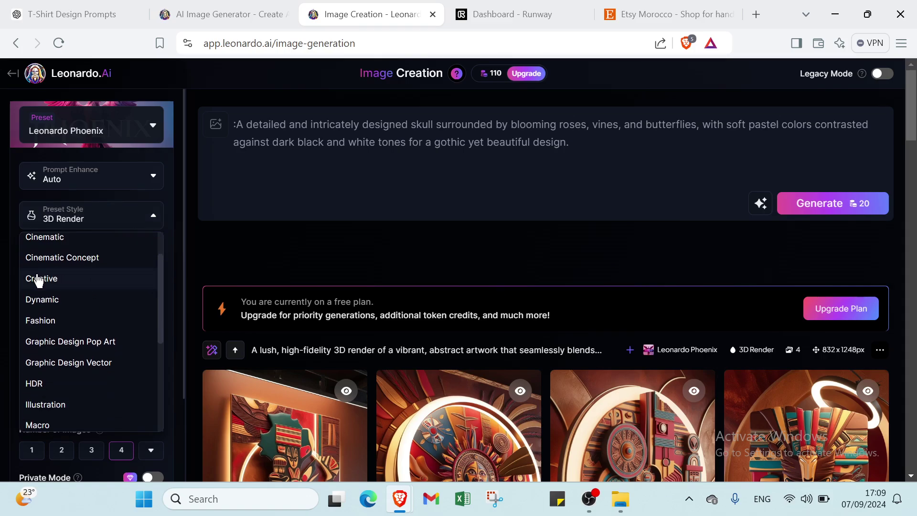
{"action": "scroll", "coordinate": [39, 280], "scroll_direction": "down", "scroll_amount": 1}
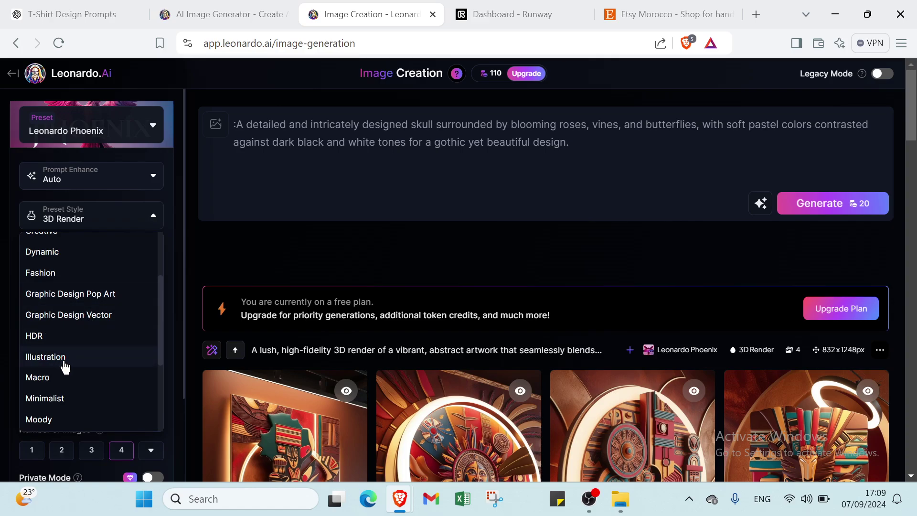
{"action": "scroll", "coordinate": [63, 366], "scroll_direction": "down", "scroll_amount": 1}
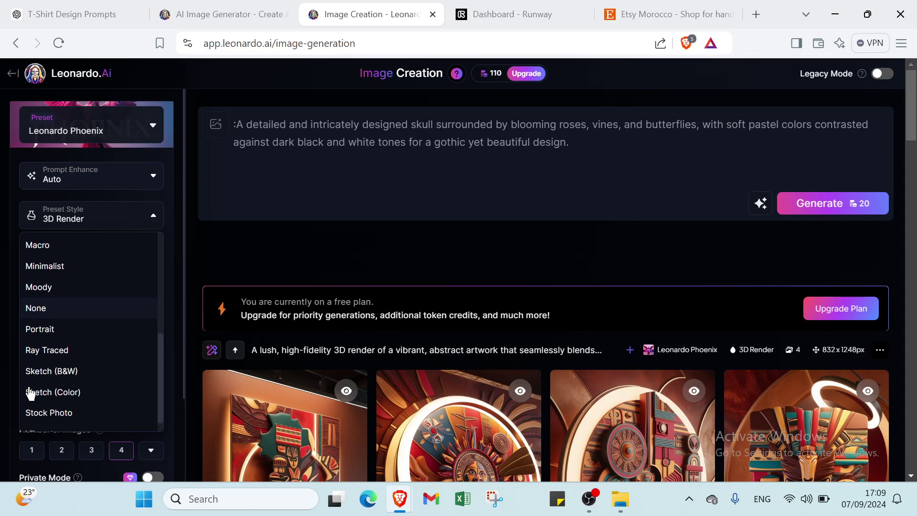
{"action": "scroll", "coordinate": [48, 333], "scroll_direction": "down", "scroll_amount": 1}
{"action": "scroll", "coordinate": [48, 331], "scroll_direction": "down", "scroll_amount": 2}
{"action": "scroll", "coordinate": [52, 351], "scroll_direction": "down", "scroll_amount": 2}
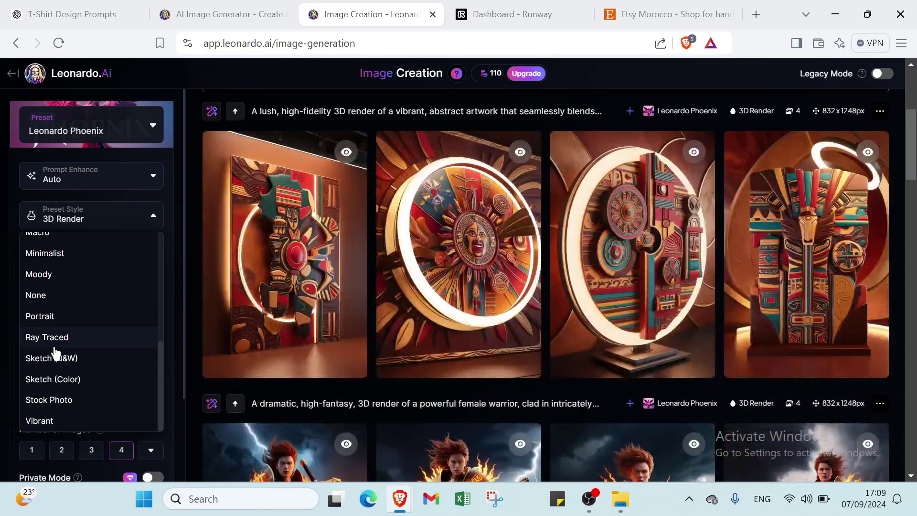
{"action": "scroll", "coordinate": [55, 352], "scroll_direction": "up", "scroll_amount": 2}
{"action": "scroll", "coordinate": [61, 348], "scroll_direction": "down", "scroll_amount": 1}
{"action": "scroll", "coordinate": [62, 344], "scroll_direction": "down", "scroll_amount": 1}
{"action": "scroll", "coordinate": [224, 369], "scroll_direction": "up", "scroll_amount": 2}
{"action": "scroll", "coordinate": [338, 344], "scroll_direction": "up", "scroll_amount": 1}
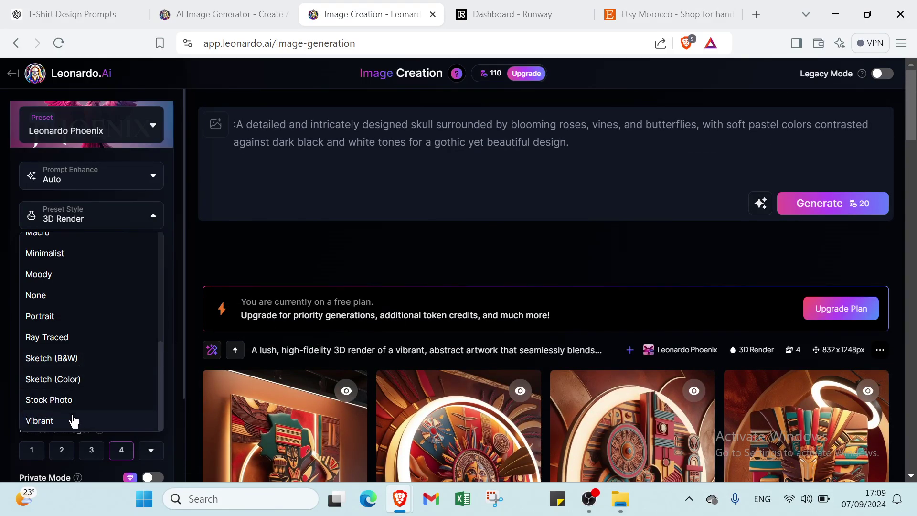
- Keep 3D Render style and High contrast, check image-count options, then expand Advanced Settings
{"action": "left_click", "coordinate": [228, 255]}
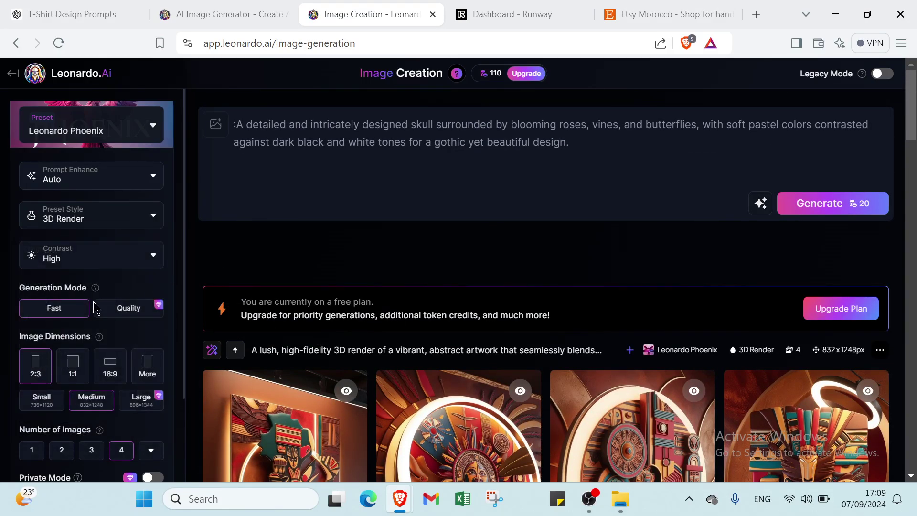
{"action": "left_click", "coordinate": [84, 267]}
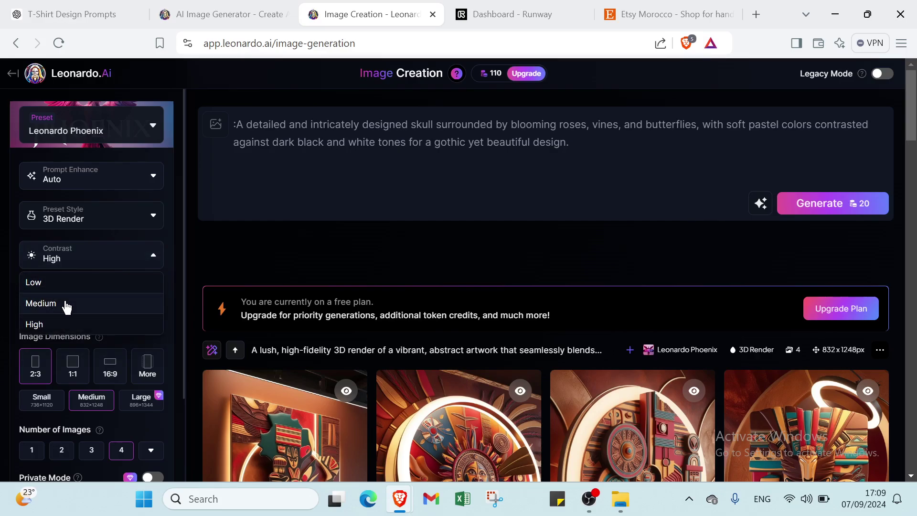
{"action": "left_click", "coordinate": [222, 260]}
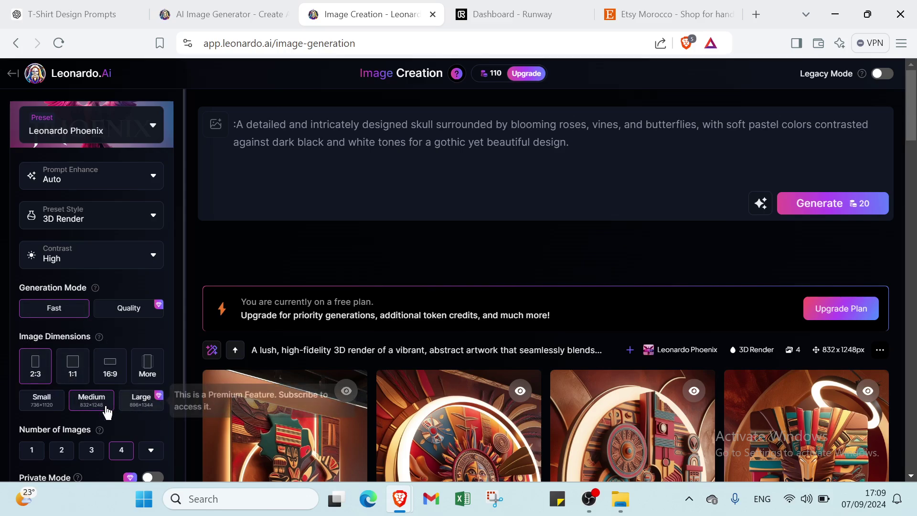
{"action": "scroll", "coordinate": [105, 411], "scroll_direction": "down", "scroll_amount": 1}
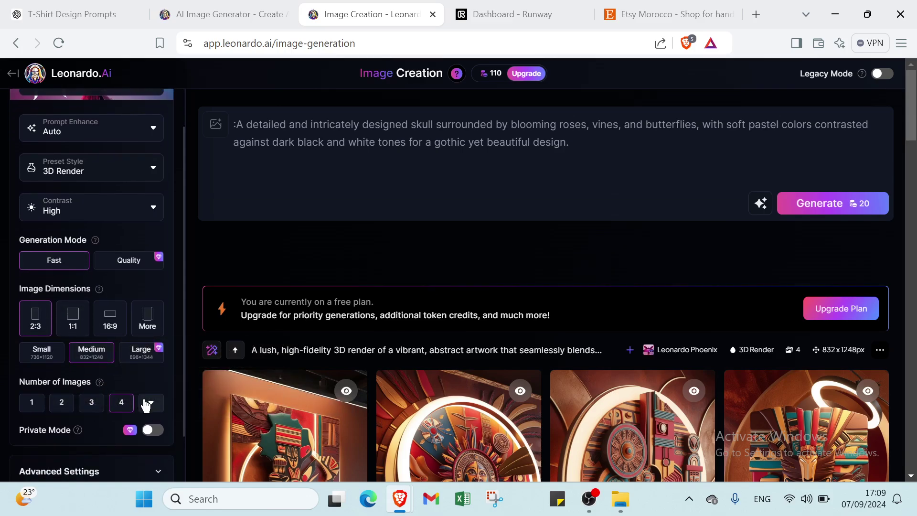
{"action": "left_click", "coordinate": [145, 405]}
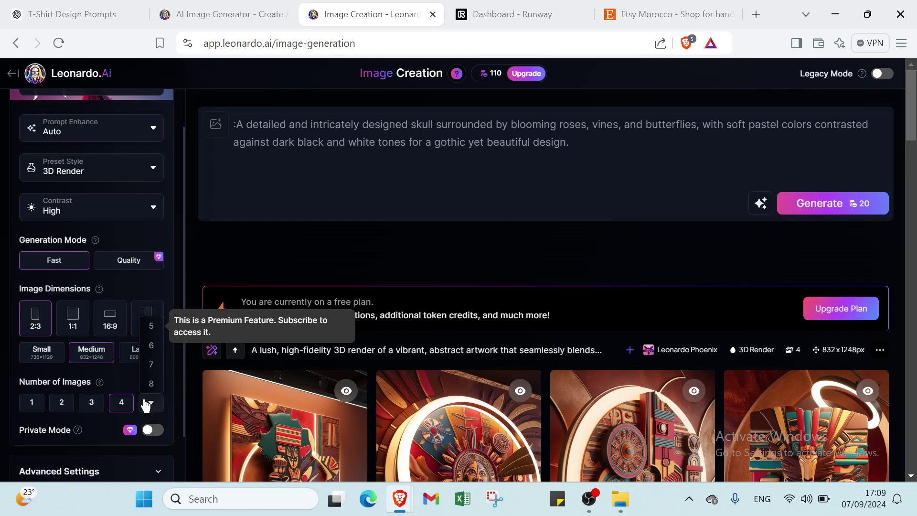
{"action": "left_click", "coordinate": [4, 399]}
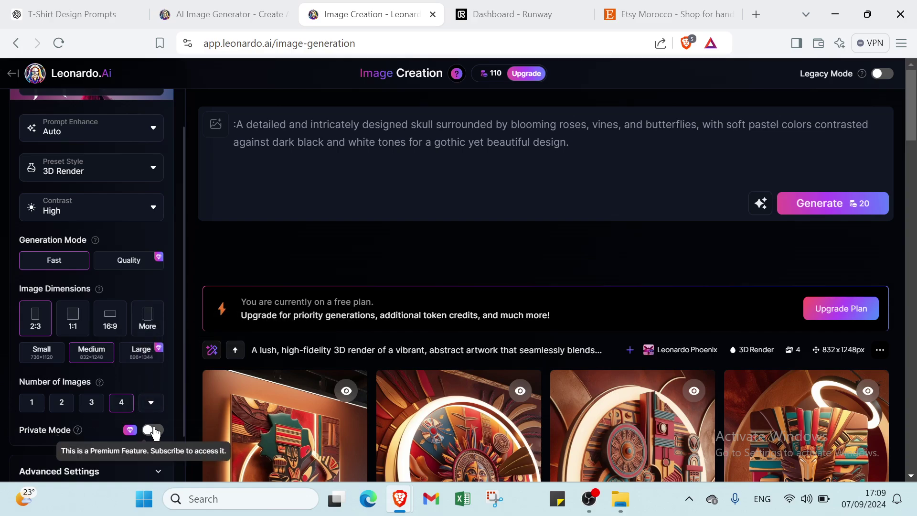
{"action": "left_click", "coordinate": [151, 472]}
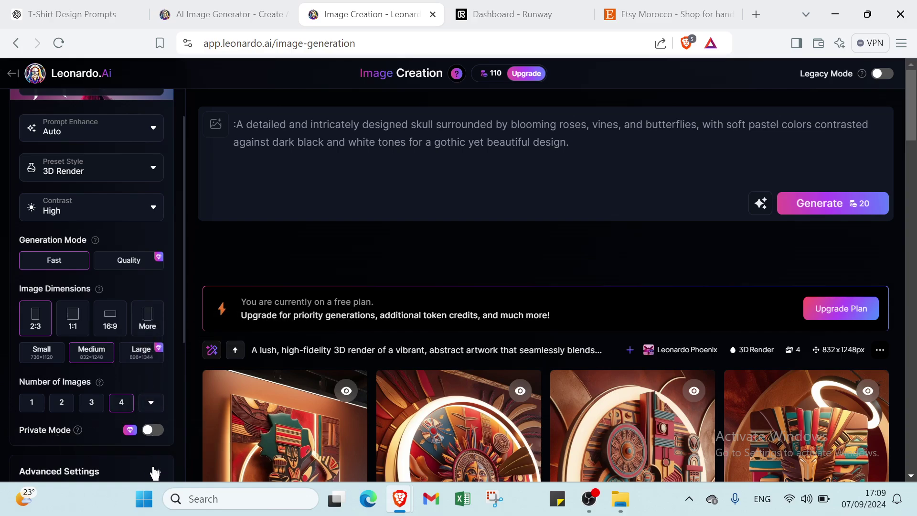
{"action": "scroll", "coordinate": [153, 473], "scroll_direction": "down", "scroll_amount": 3}
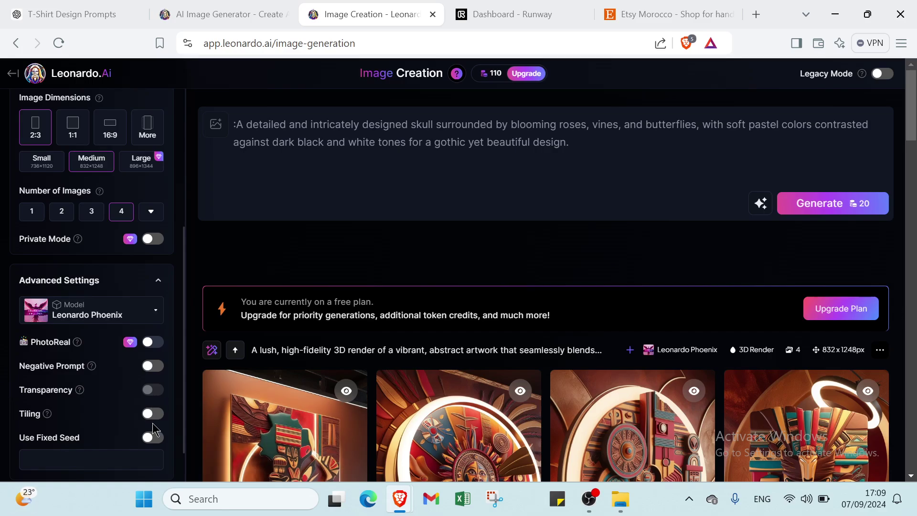
- Generate a batch of four images from the skull-and-roses prompt
{"action": "left_click", "coordinate": [794, 215]}
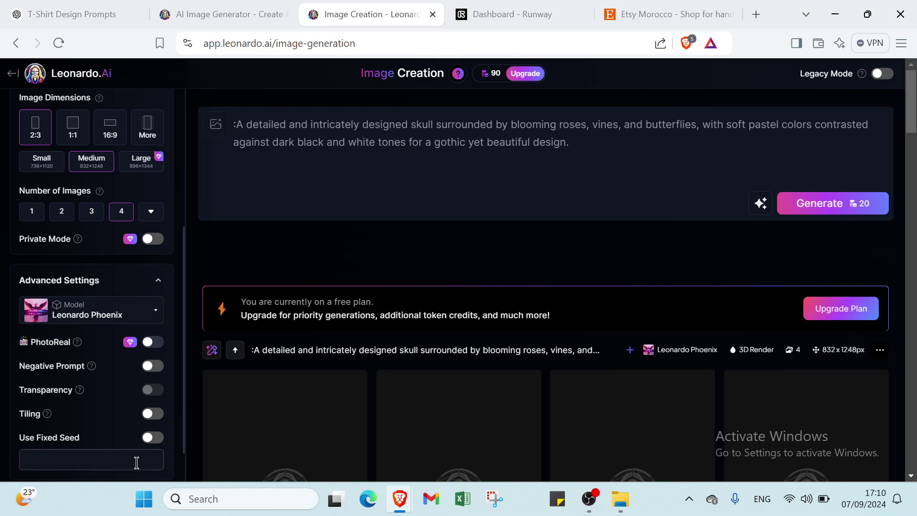
{"action": "scroll", "coordinate": [368, 290], "scroll_direction": "down", "scroll_amount": 2}
{"action": "scroll", "coordinate": [316, 294], "scroll_direction": "down", "scroll_amount": 5}
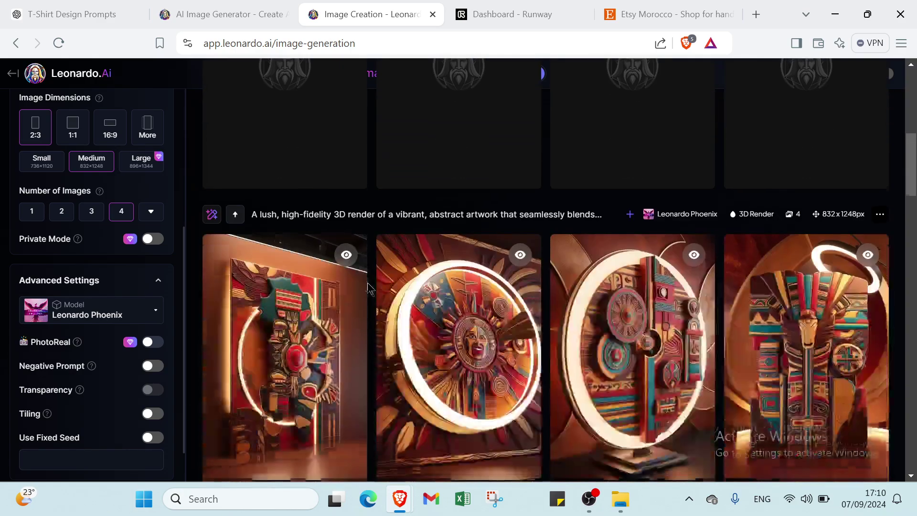
- View the earlier tribal-art batch full size, starting from its first image
{"action": "left_click", "coordinate": [312, 294]}
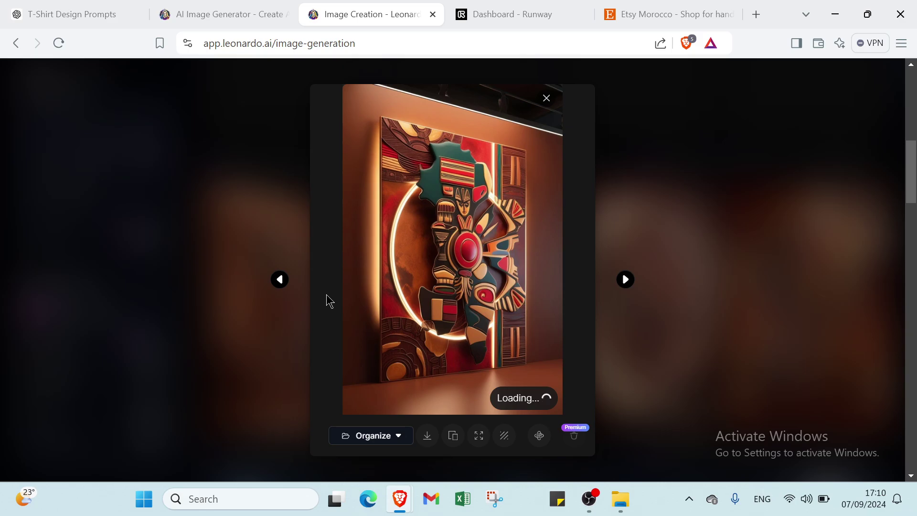
{"action": "key", "text": "Left"}
{"action": "key", "text": "Left"}
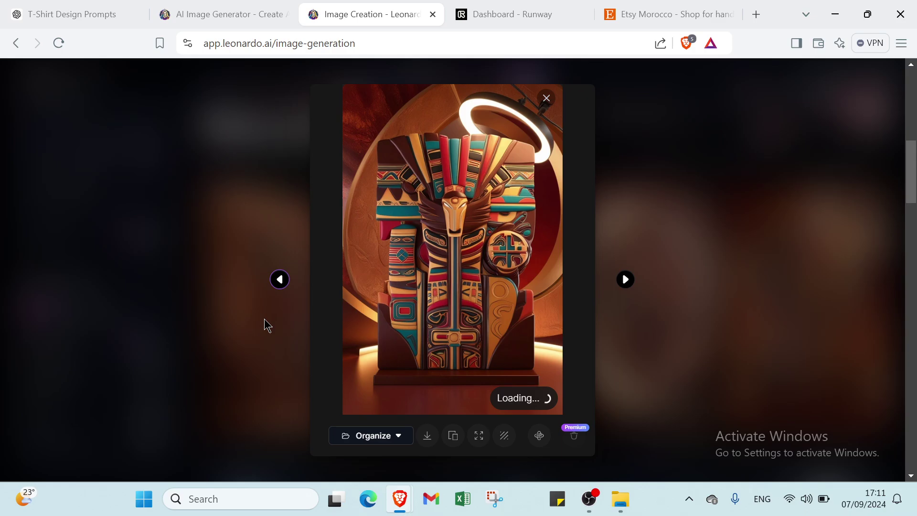
- Glance at the Runway dashboard and OBS, then return to the finished skull-and-roses batch
{"action": "left_click", "coordinate": [492, 15]}
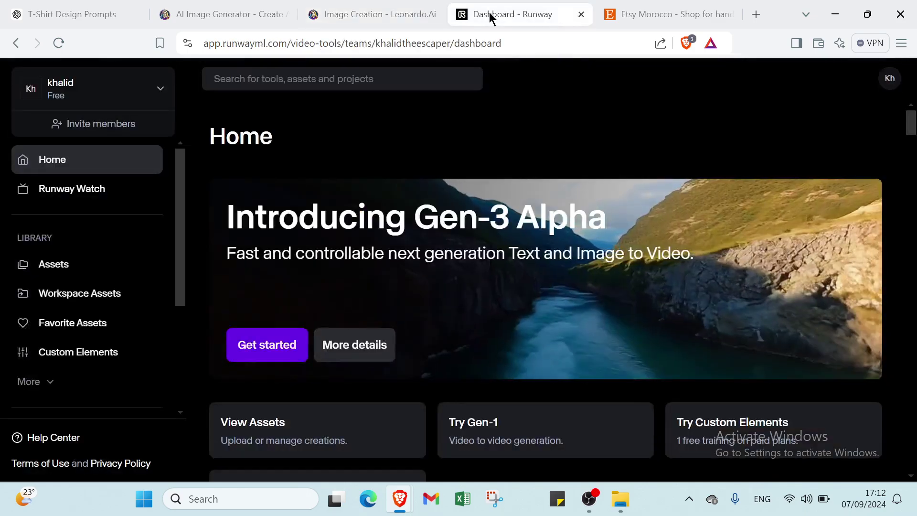
{"action": "scroll", "coordinate": [481, 216], "scroll_direction": "down", "scroll_amount": 2}
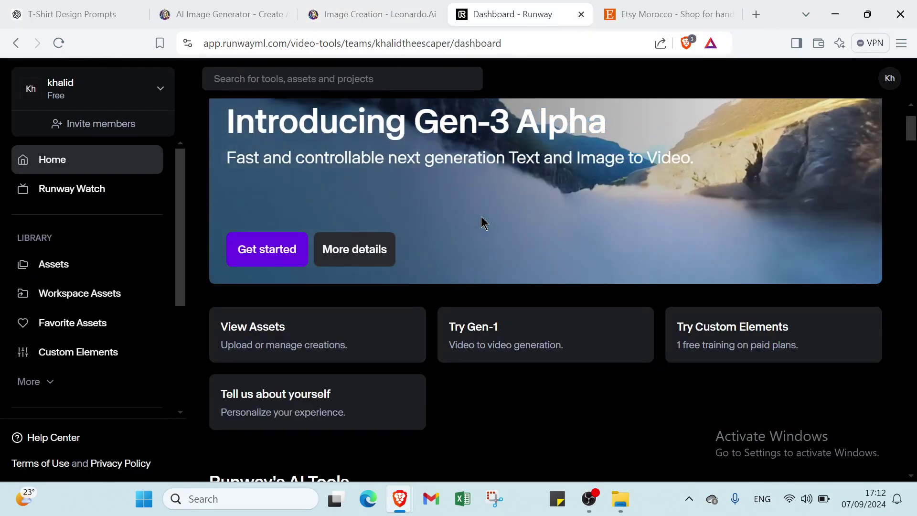
{"action": "left_click", "coordinate": [590, 499]}
{"action": "left_click", "coordinate": [589, 500]}
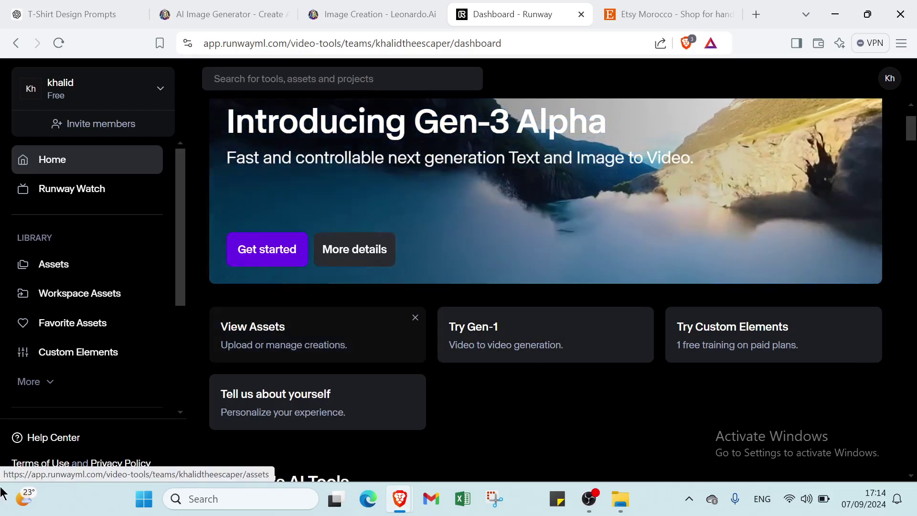
{"action": "left_click", "coordinate": [65, 14]}
{"action": "left_click", "coordinate": [196, 14]}
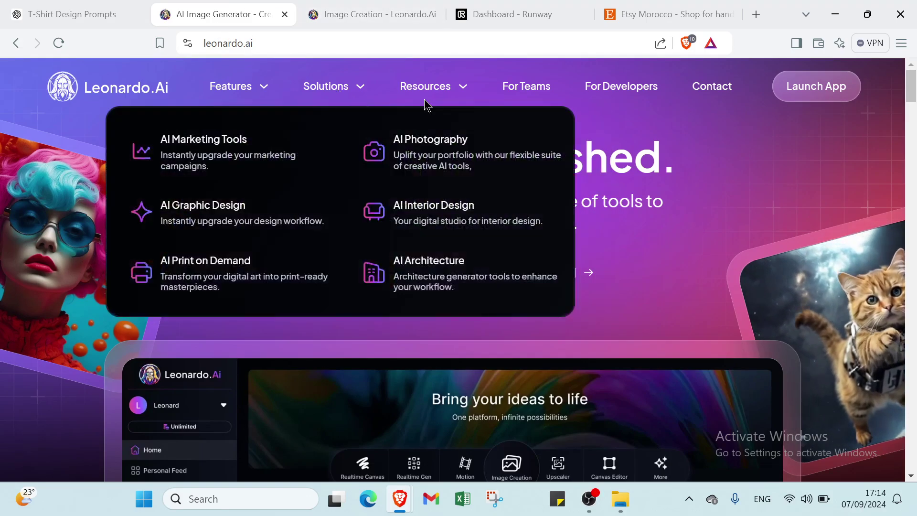
{"action": "left_click", "coordinate": [373, 20]}
{"action": "scroll", "coordinate": [330, 162], "scroll_direction": "up", "scroll_amount": 3}
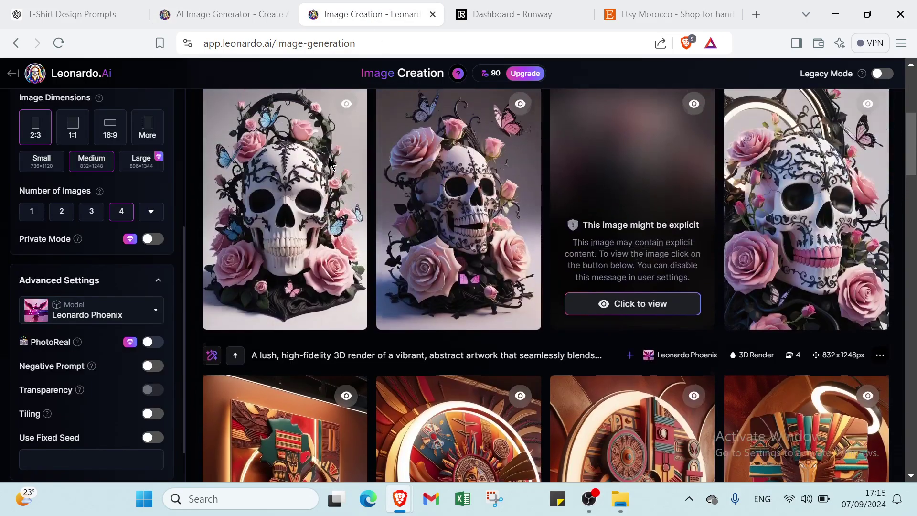
{"action": "scroll", "coordinate": [330, 163], "scroll_direction": "up", "scroll_amount": 4}
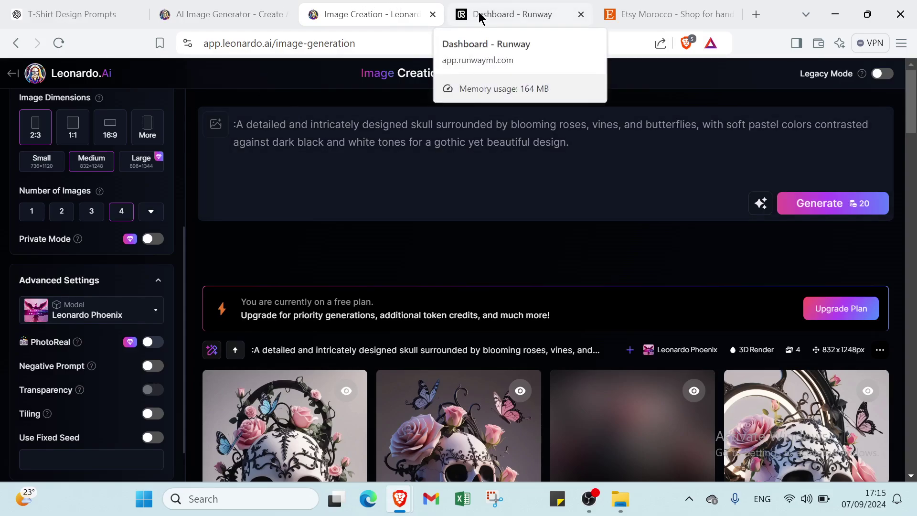
- Visit the Runway dashboard, then switch to the Etsy Morocco shop page
{"action": "left_click", "coordinate": [479, 13]}
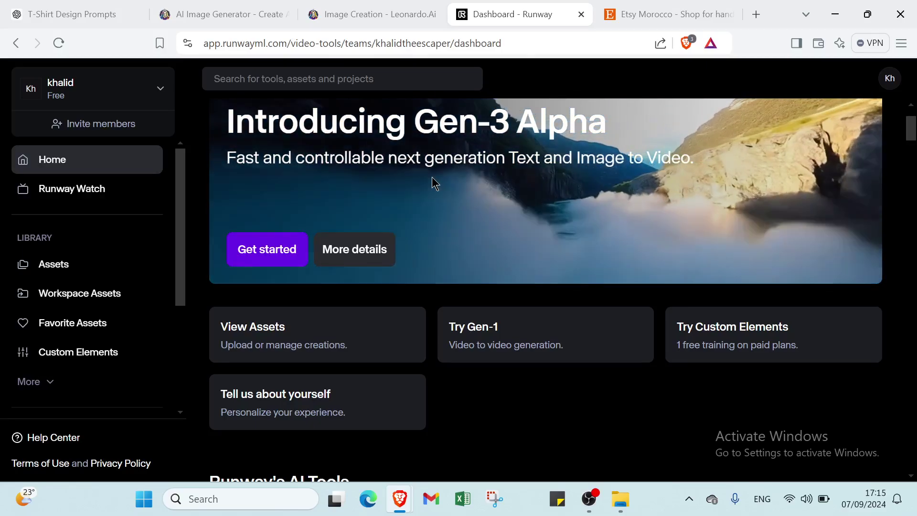
{"action": "left_click", "coordinate": [720, 16]}
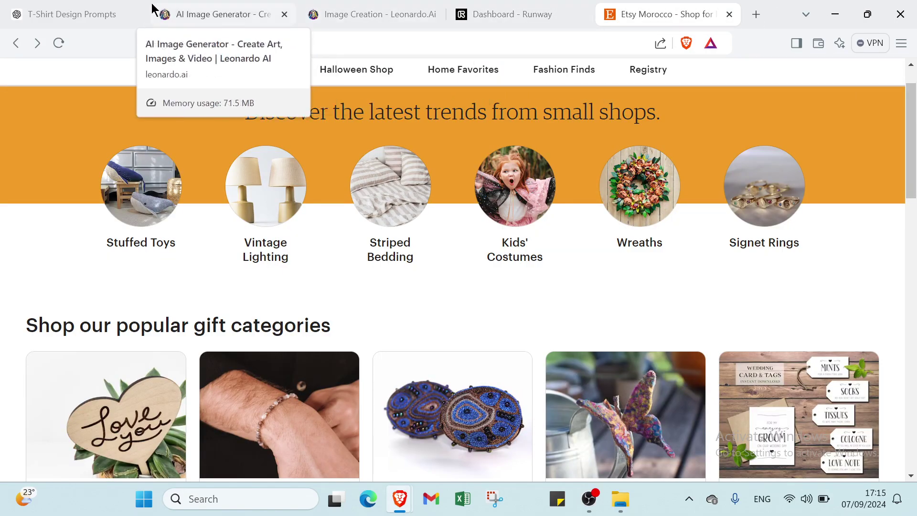
- Leave the Etsy shop for the ChatGPT T-Shirt Design Prompts tab
{"action": "left_click", "coordinate": [114, 14]}
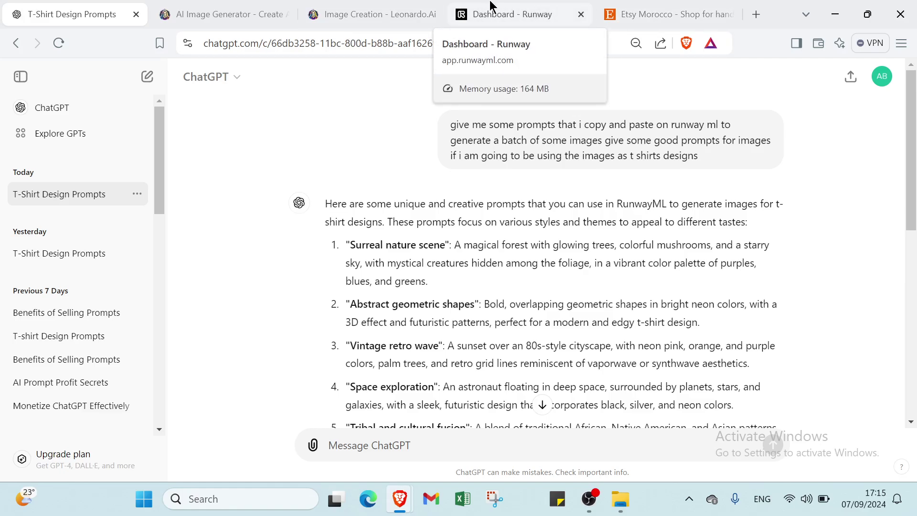
- Switch to the 'AI Image Generator - Leonardo AI' tab
{"action": "left_click", "coordinate": [236, 18]}
{"action": "scroll", "coordinate": [266, 71], "scroll_direction": "down", "scroll_amount": 2}
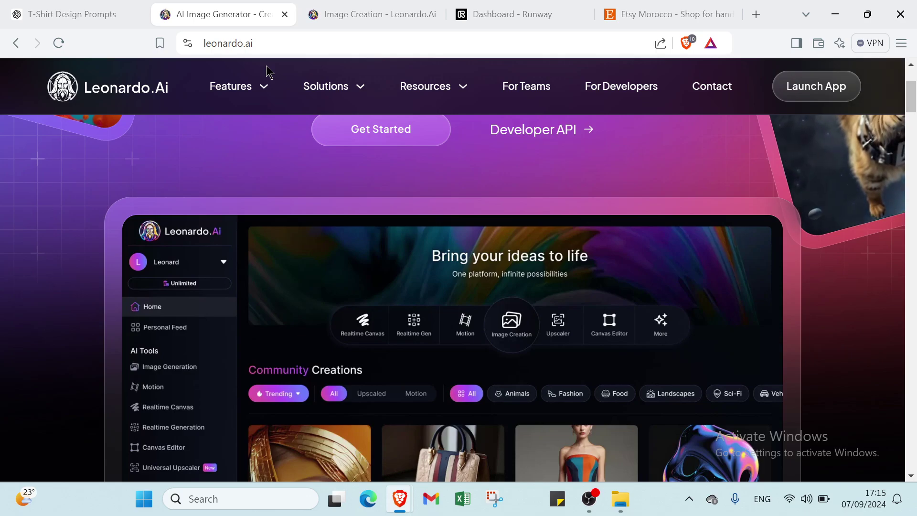
{"action": "mouse_move", "coordinate": [238, 86]}
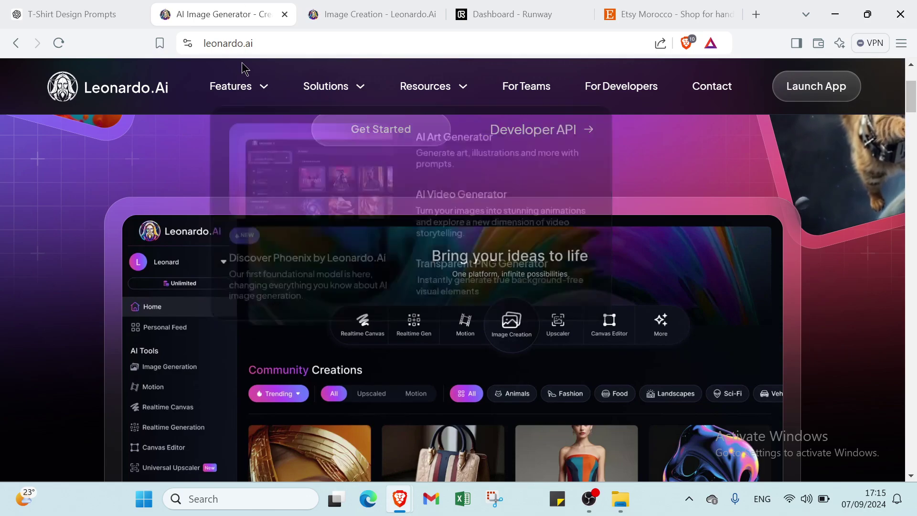
{"action": "scroll", "coordinate": [242, 68], "scroll_direction": "down", "scroll_amount": 2}
{"action": "scroll", "coordinate": [247, 70], "scroll_direction": "down", "scroll_amount": 2}
{"action": "scroll", "coordinate": [251, 72], "scroll_direction": "down", "scroll_amount": 2}
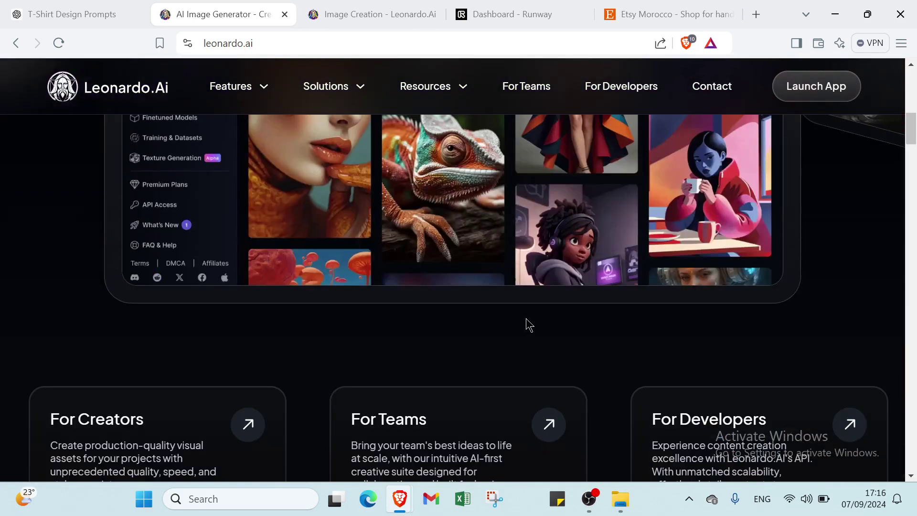
{"action": "scroll", "coordinate": [569, 287], "scroll_direction": "down", "scroll_amount": 2}
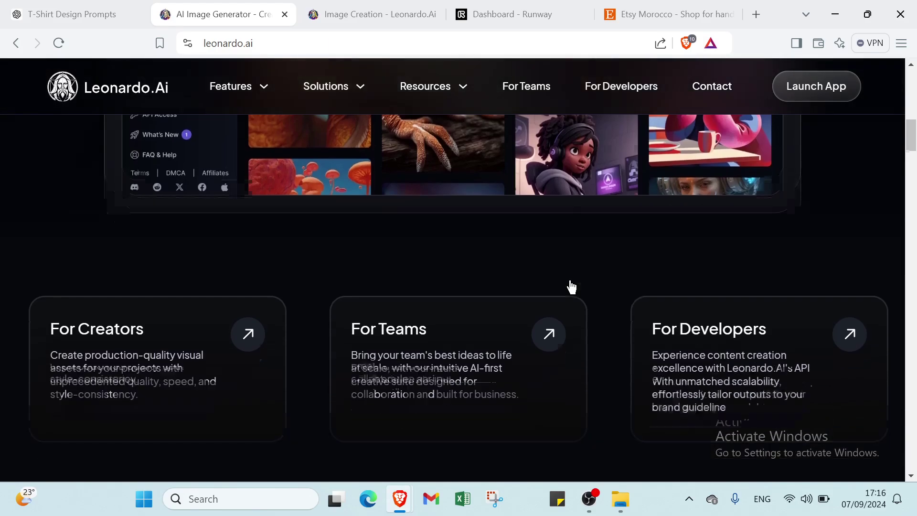
{"action": "scroll", "coordinate": [570, 282], "scroll_direction": "down", "scroll_amount": 2}
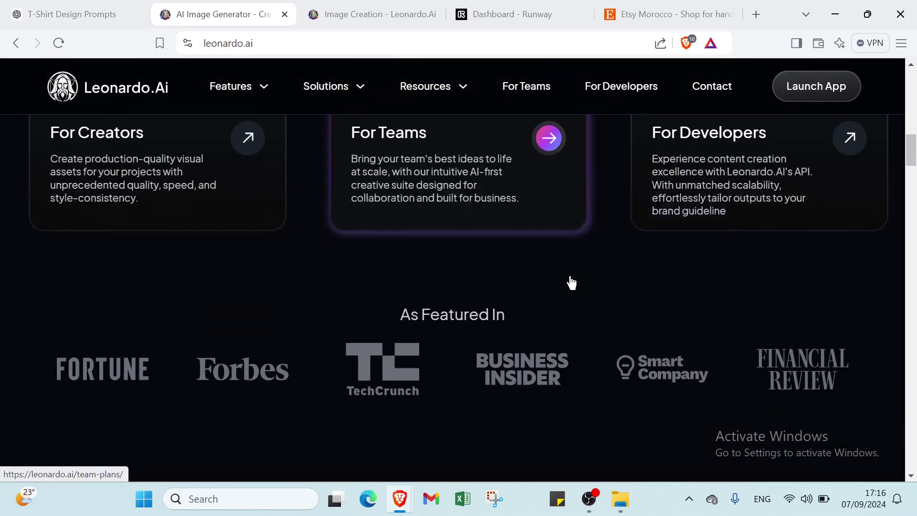
{"action": "scroll", "coordinate": [572, 282], "scroll_direction": "down", "scroll_amount": 2}
{"action": "scroll", "coordinate": [571, 279], "scroll_direction": "down", "scroll_amount": 1}
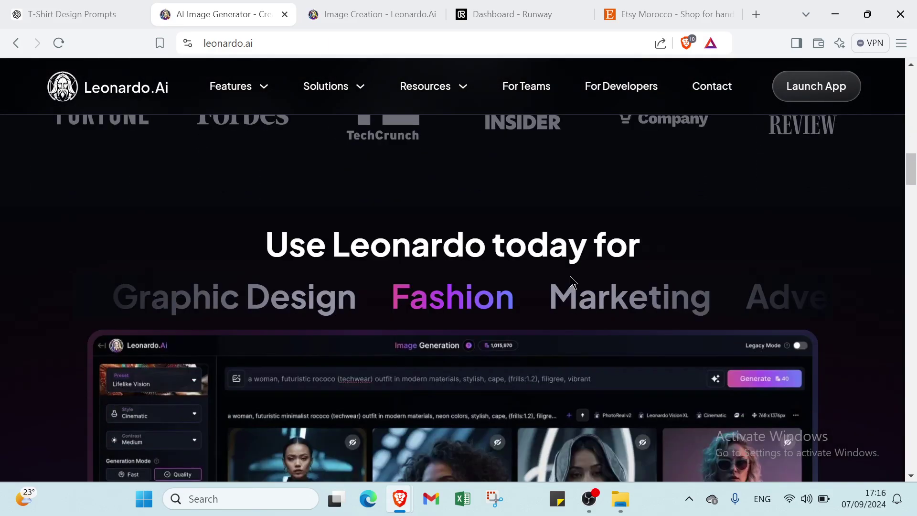
{"action": "scroll", "coordinate": [570, 276], "scroll_direction": "down", "scroll_amount": 1}
{"action": "scroll", "coordinate": [569, 274], "scroll_direction": "down", "scroll_amount": 2}
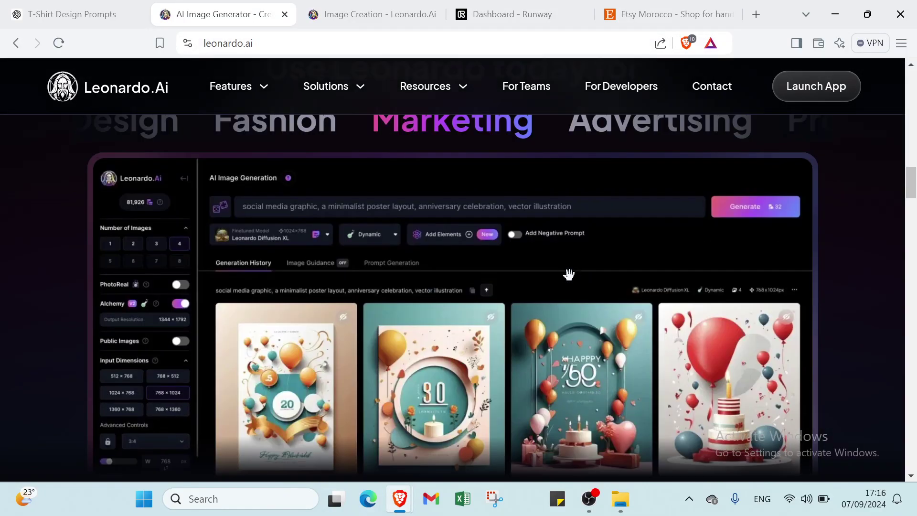
{"action": "scroll", "coordinate": [569, 275], "scroll_direction": "down", "scroll_amount": 2}
{"action": "scroll", "coordinate": [569, 275], "scroll_direction": "down", "scroll_amount": 1}
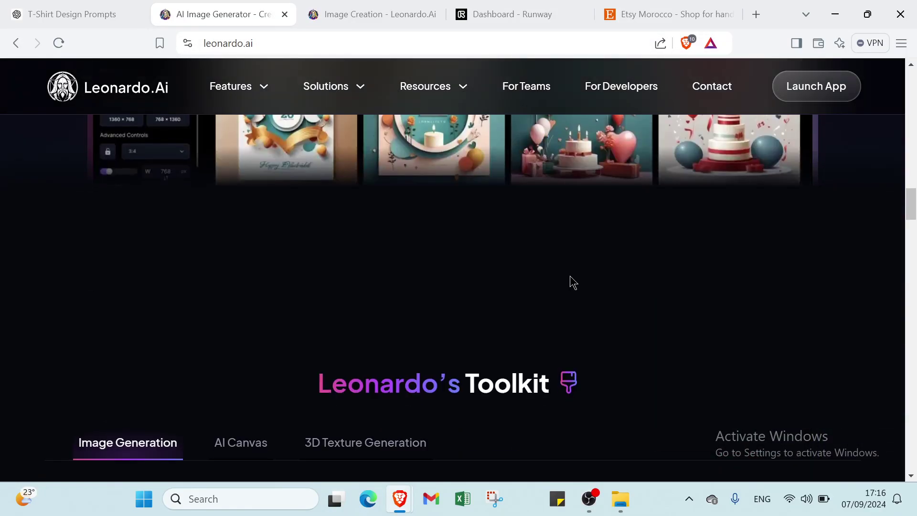
{"action": "scroll", "coordinate": [570, 276], "scroll_direction": "down", "scroll_amount": 1}
{"action": "scroll", "coordinate": [569, 276], "scroll_direction": "down", "scroll_amount": 1}
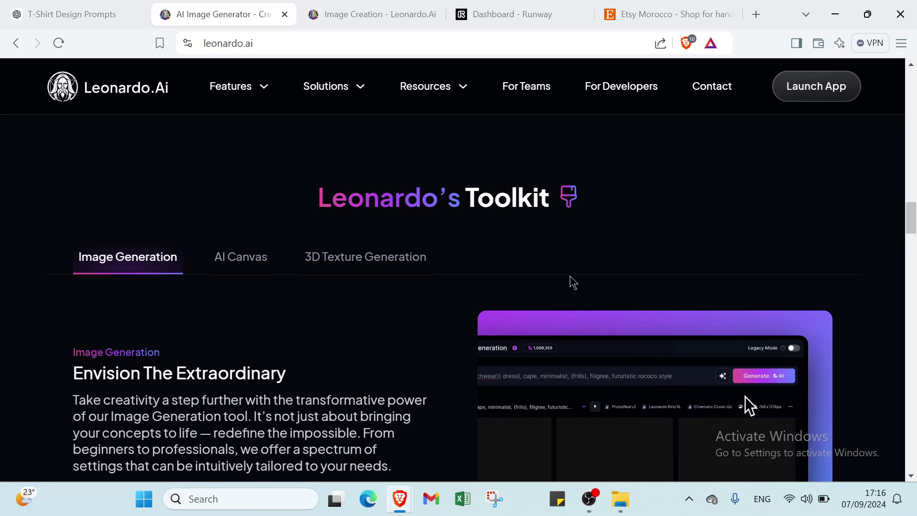
{"action": "scroll", "coordinate": [569, 276], "scroll_direction": "down", "scroll_amount": 1}
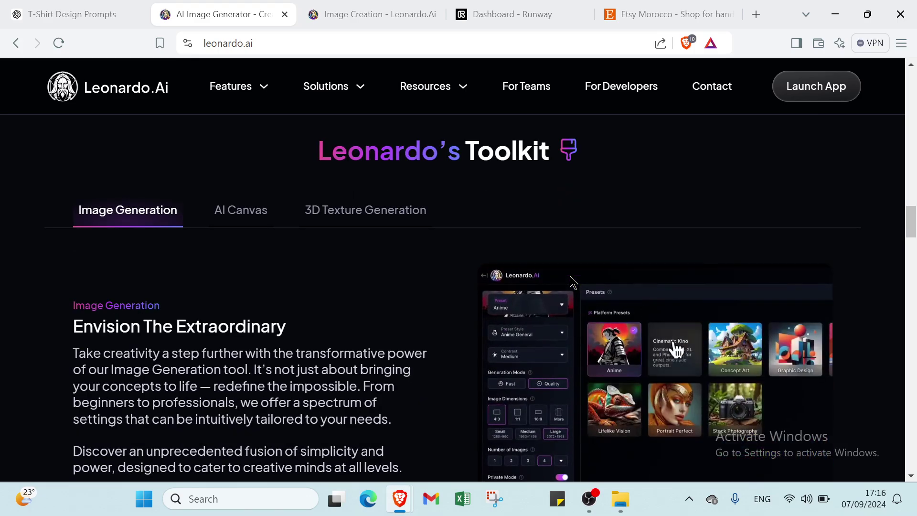
{"action": "scroll", "coordinate": [570, 276], "scroll_direction": "down", "scroll_amount": 2}
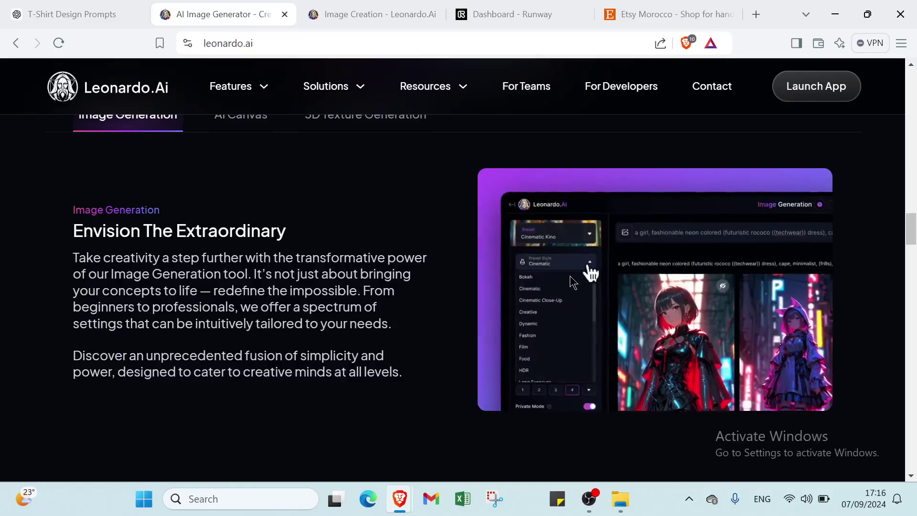
{"action": "scroll", "coordinate": [571, 281], "scroll_direction": "down", "scroll_amount": 1}
{"action": "scroll", "coordinate": [571, 281], "scroll_direction": "down", "scroll_amount": 1}
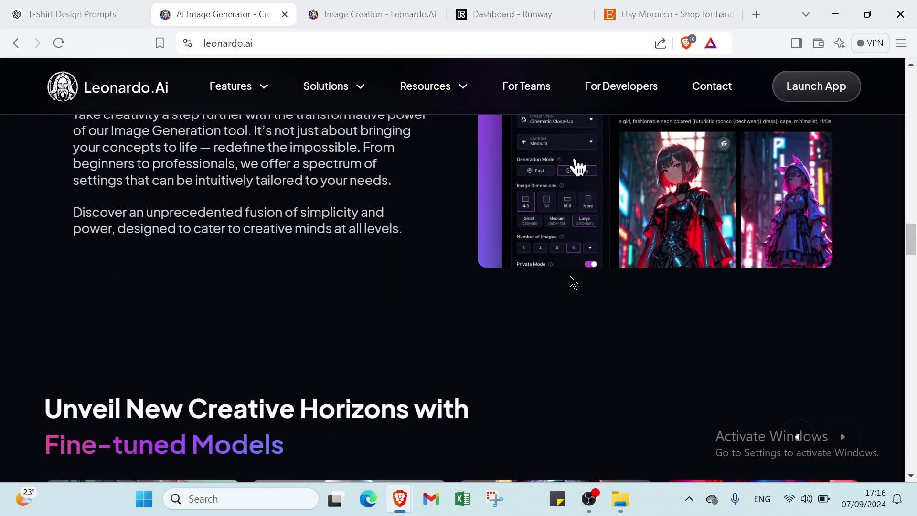
{"action": "scroll", "coordinate": [572, 281], "scroll_direction": "down", "scroll_amount": 1}
{"action": "scroll", "coordinate": [571, 281], "scroll_direction": "down", "scroll_amount": 1}
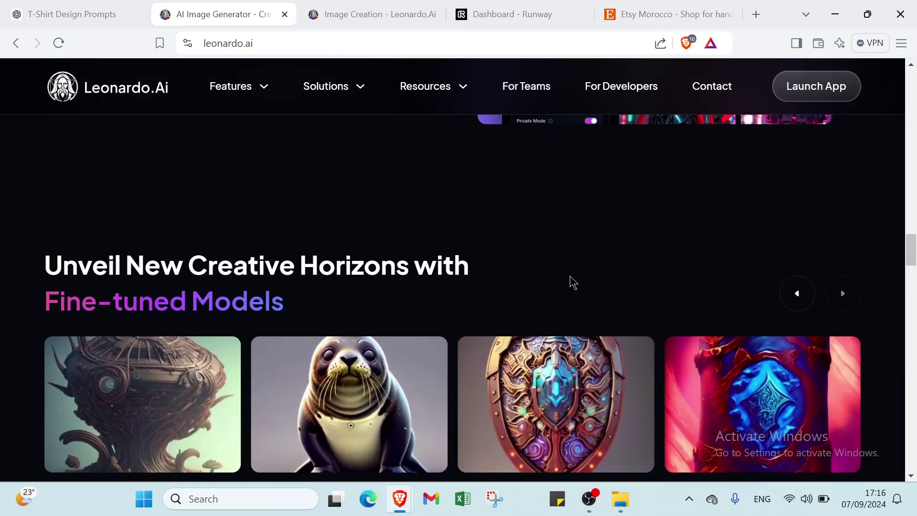
{"action": "scroll", "coordinate": [572, 281], "scroll_direction": "down", "scroll_amount": 1}
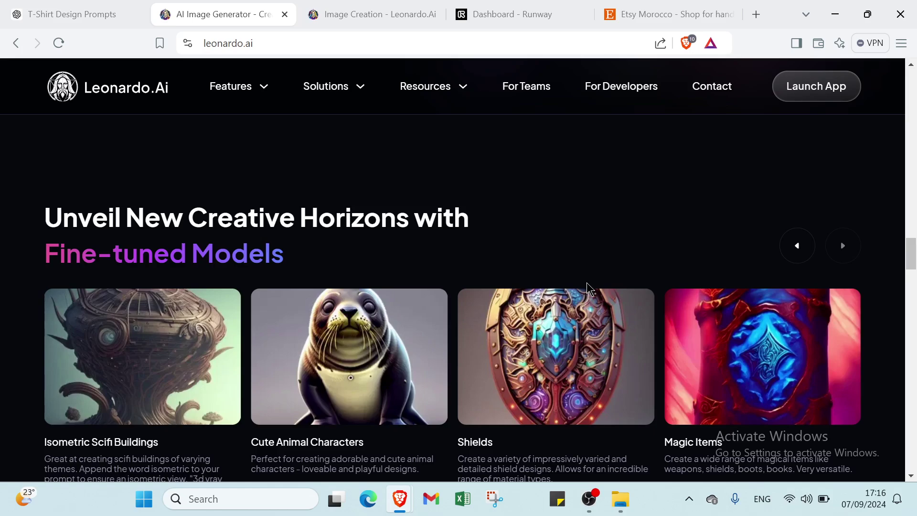
{"action": "scroll", "coordinate": [587, 287], "scroll_direction": "down", "scroll_amount": 3}
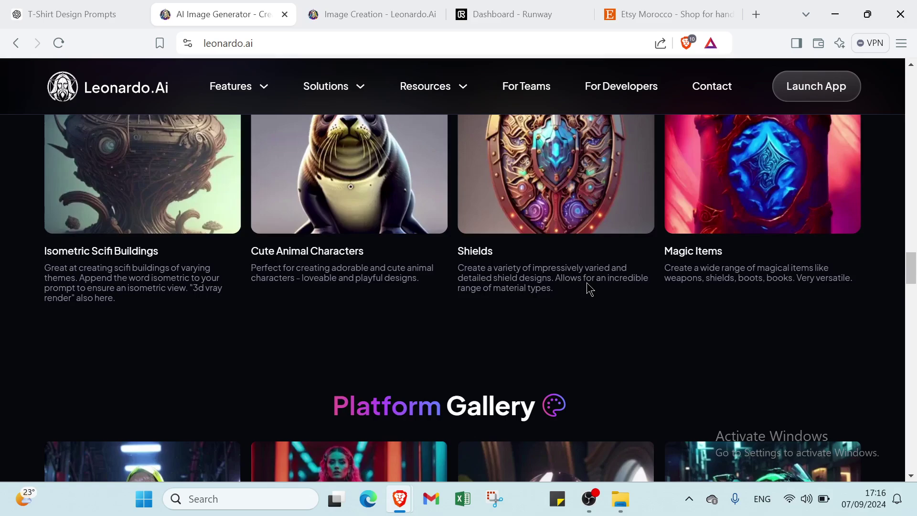
{"action": "scroll", "coordinate": [587, 288], "scroll_direction": "down", "scroll_amount": 2}
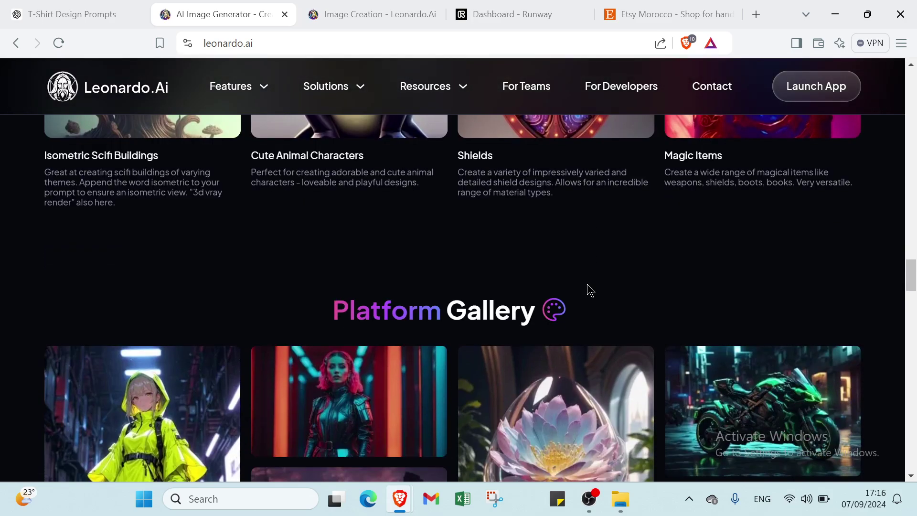
{"action": "scroll", "coordinate": [586, 290], "scroll_direction": "up", "scroll_amount": 1}
{"action": "scroll", "coordinate": [587, 290], "scroll_direction": "down", "scroll_amount": 2}
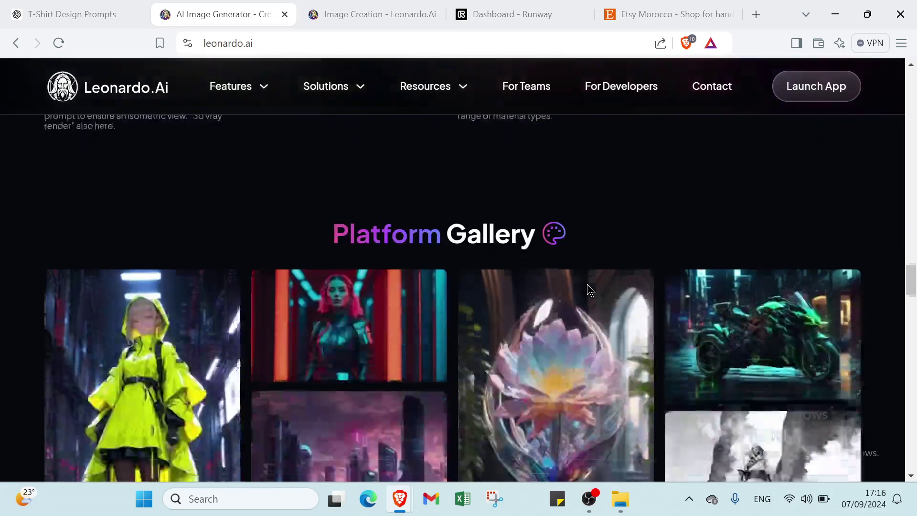
{"action": "scroll", "coordinate": [587, 289], "scroll_direction": "down", "scroll_amount": 2}
{"action": "scroll", "coordinate": [587, 289], "scroll_direction": "down", "scroll_amount": 3}
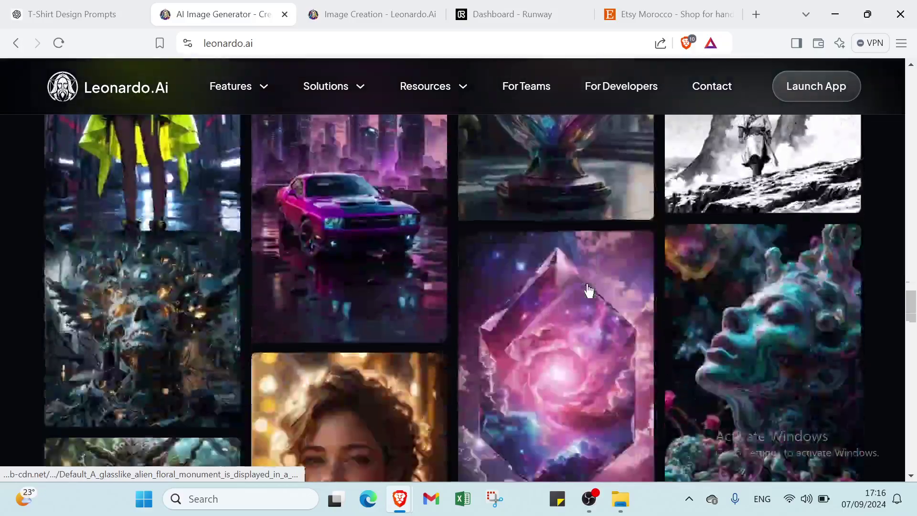
{"action": "scroll", "coordinate": [587, 290], "scroll_direction": "down", "scroll_amount": 2}
{"action": "scroll", "coordinate": [587, 289], "scroll_direction": "down", "scroll_amount": 1}
{"action": "scroll", "coordinate": [589, 289], "scroll_direction": "down", "scroll_amount": 1}
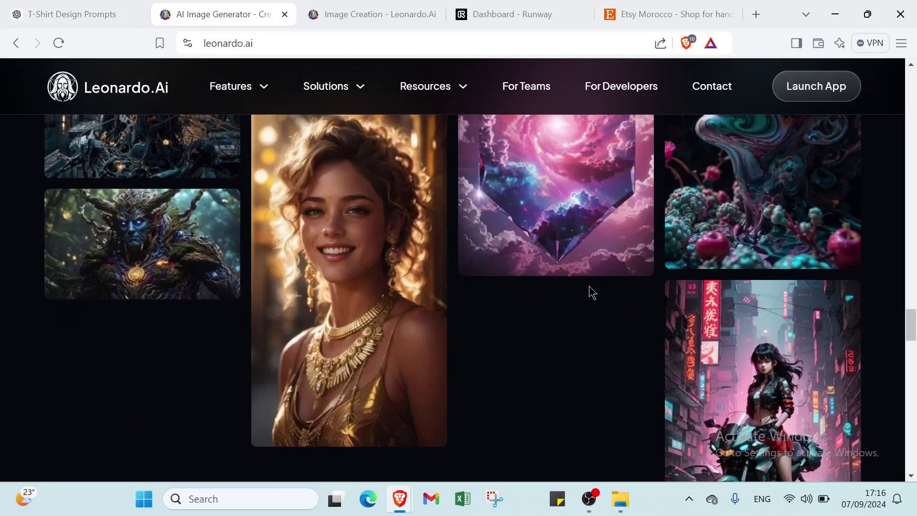
{"action": "scroll", "coordinate": [589, 291], "scroll_direction": "down", "scroll_amount": 2}
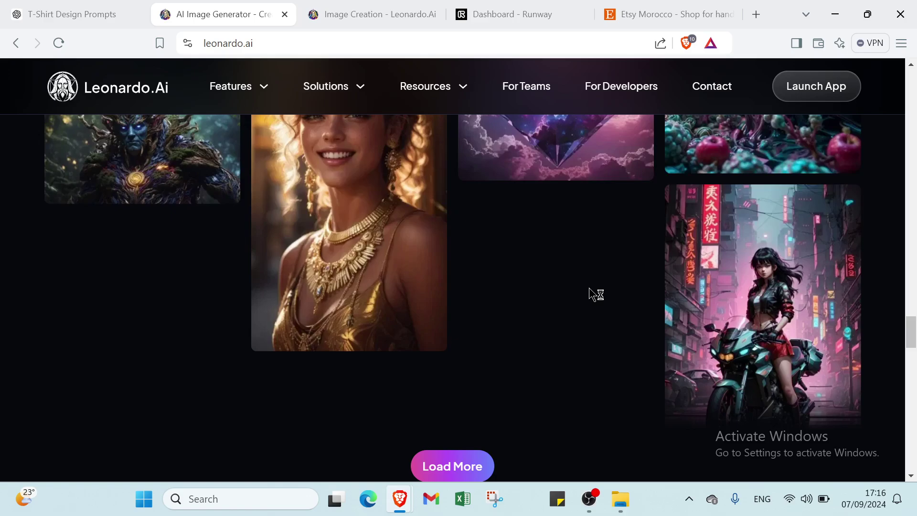
{"action": "scroll", "coordinate": [591, 291], "scroll_direction": "down", "scroll_amount": 1}
{"action": "scroll", "coordinate": [593, 292], "scroll_direction": "down", "scroll_amount": 1}
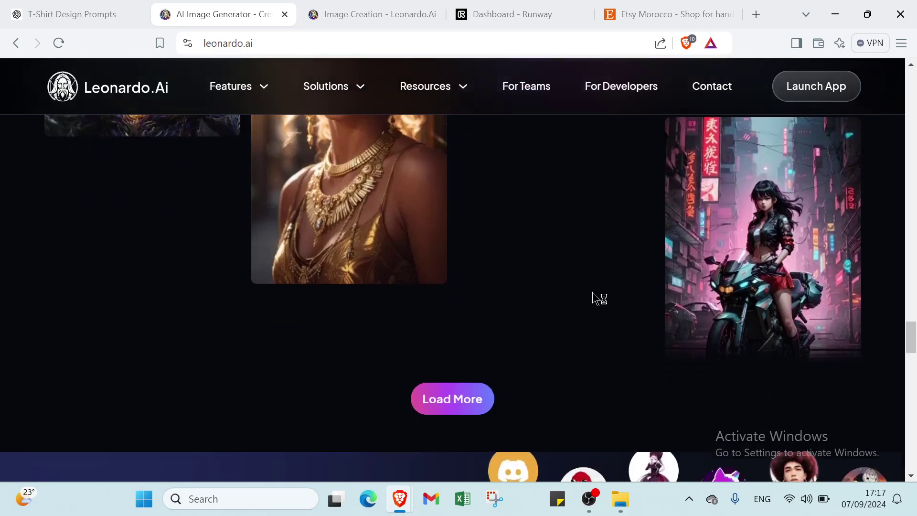
{"action": "scroll", "coordinate": [593, 291], "scroll_direction": "down", "scroll_amount": 2}
{"action": "scroll", "coordinate": [592, 291], "scroll_direction": "down", "scroll_amount": 1}
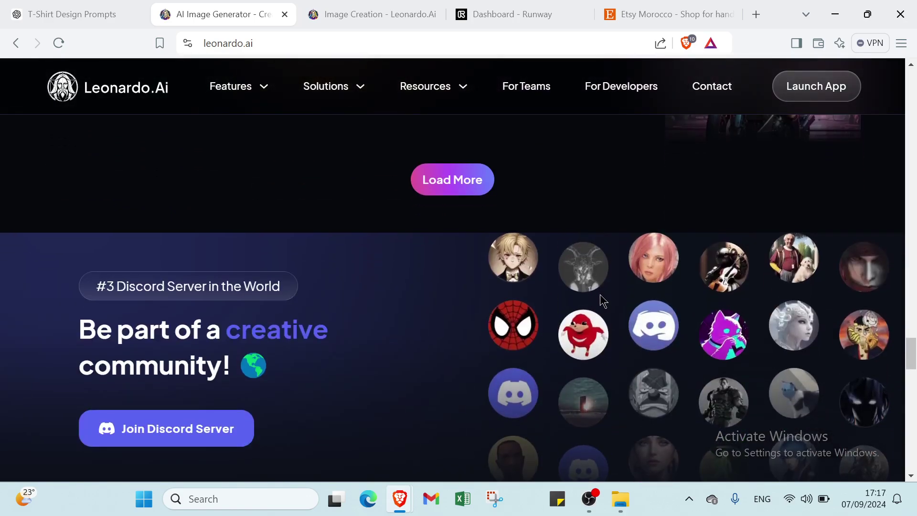
{"action": "scroll", "coordinate": [600, 294], "scroll_direction": "down", "scroll_amount": 2}
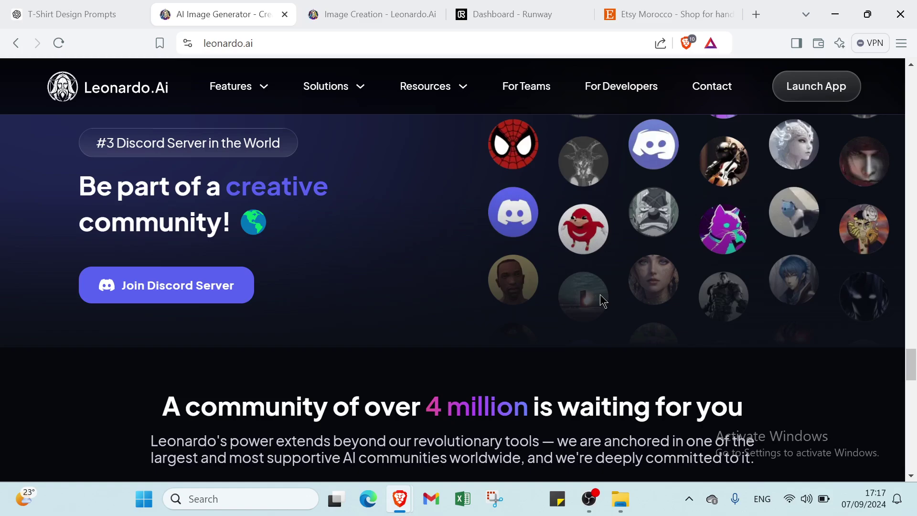
{"action": "scroll", "coordinate": [600, 295], "scroll_direction": "down", "scroll_amount": 3}
{"action": "scroll", "coordinate": [600, 295], "scroll_direction": "down", "scroll_amount": 3}
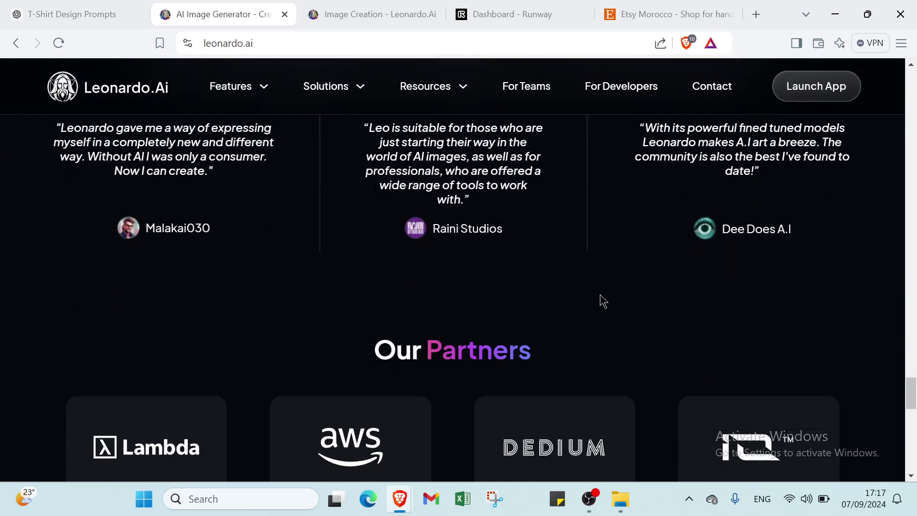
{"action": "scroll", "coordinate": [601, 296], "scroll_direction": "up", "scroll_amount": 1}
{"action": "scroll", "coordinate": [601, 296], "scroll_direction": "down", "scroll_amount": 2}
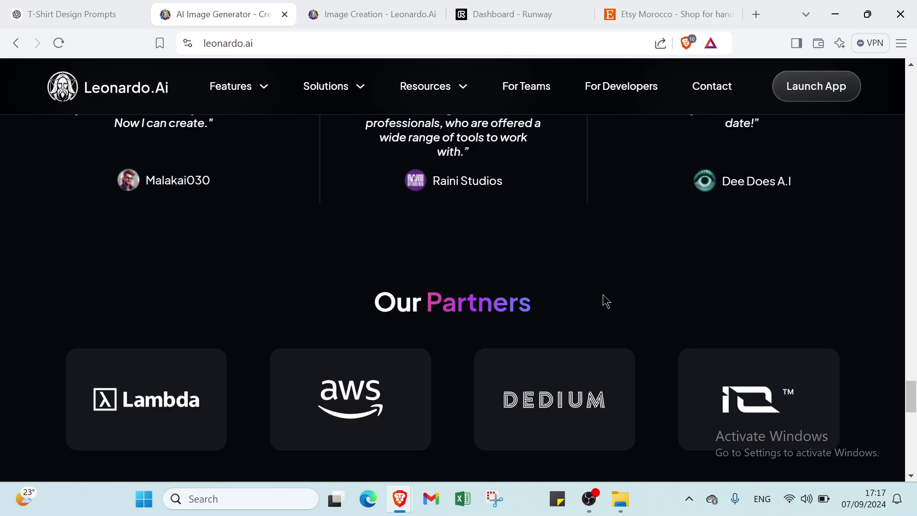
{"action": "scroll", "coordinate": [430, 303], "scroll_direction": "up", "scroll_amount": 2}
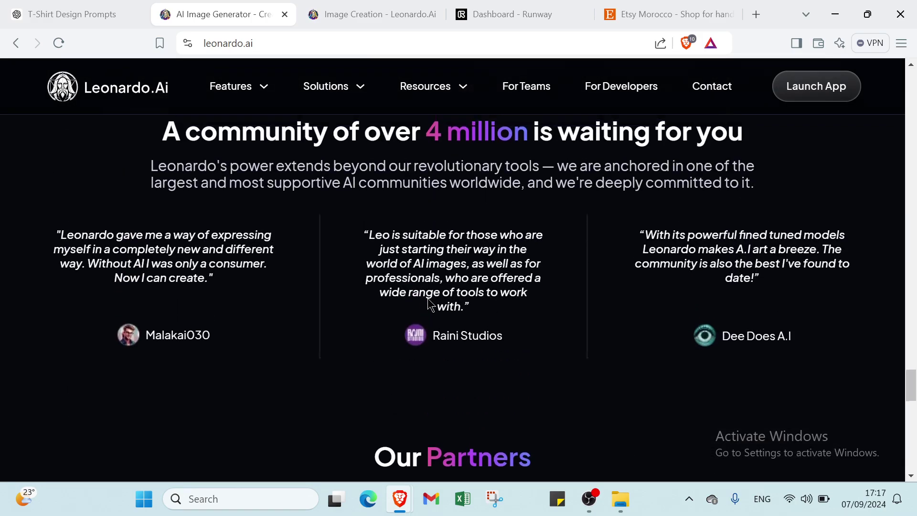
{"action": "scroll", "coordinate": [428, 298], "scroll_direction": "up", "scroll_amount": 2}
{"action": "scroll", "coordinate": [428, 298], "scroll_direction": "up", "scroll_amount": 2}
{"action": "scroll", "coordinate": [427, 299], "scroll_direction": "up", "scroll_amount": 2}
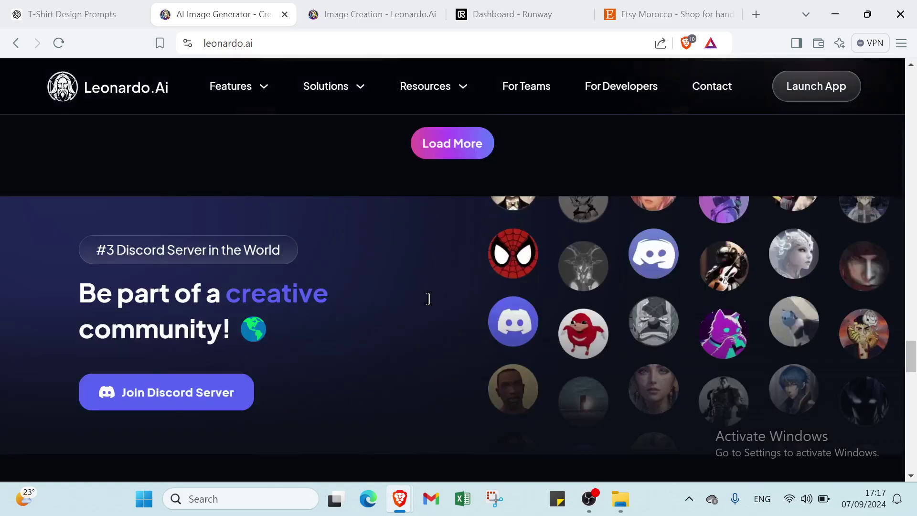
{"action": "scroll", "coordinate": [428, 299], "scroll_direction": "up", "scroll_amount": 4}
{"action": "scroll", "coordinate": [429, 299], "scroll_direction": "up", "scroll_amount": 3}
{"action": "scroll", "coordinate": [429, 298], "scroll_direction": "up", "scroll_amount": 3}
{"action": "scroll", "coordinate": [429, 299], "scroll_direction": "up", "scroll_amount": 3}
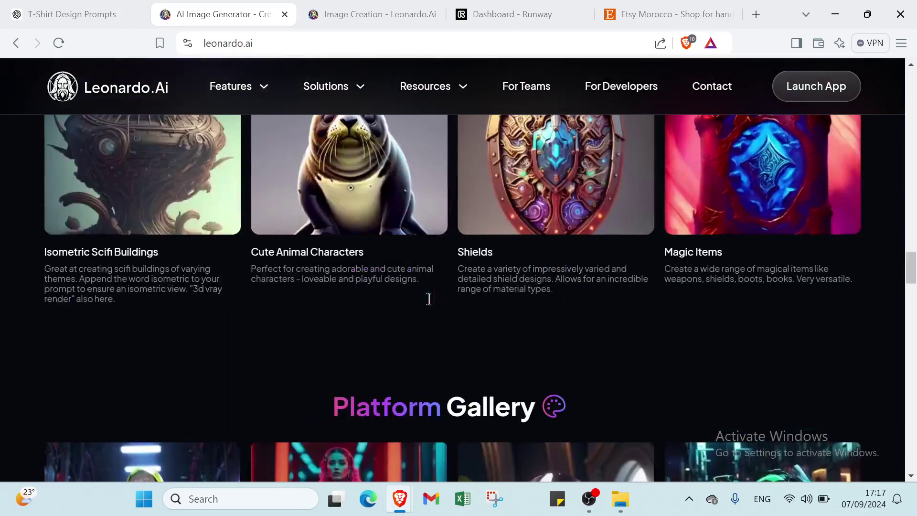
{"action": "scroll", "coordinate": [429, 298], "scroll_direction": "up", "scroll_amount": 3}
{"action": "scroll", "coordinate": [429, 299], "scroll_direction": "up", "scroll_amount": 3}
{"action": "scroll", "coordinate": [429, 299], "scroll_direction": "up", "scroll_amount": 1}
{"action": "scroll", "coordinate": [429, 298], "scroll_direction": "up", "scroll_amount": 2}
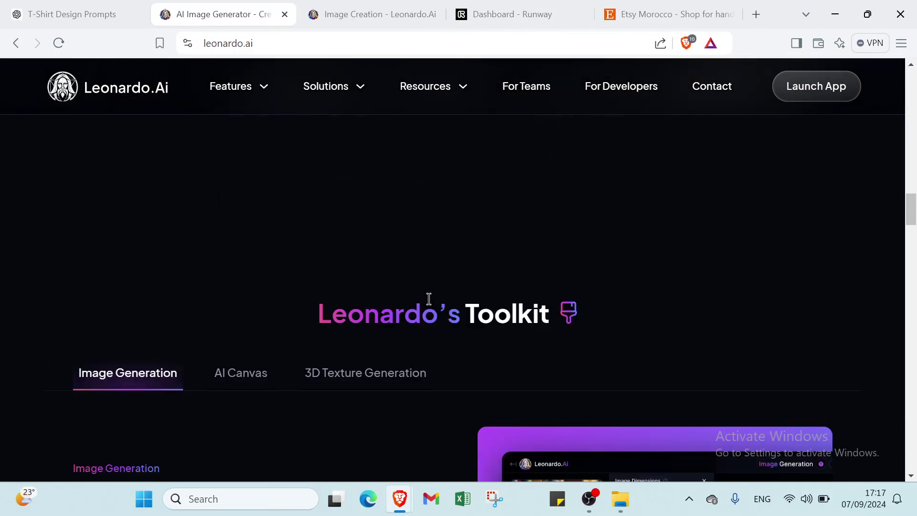
{"action": "scroll", "coordinate": [428, 299], "scroll_direction": "up", "scroll_amount": 2}
{"action": "scroll", "coordinate": [428, 298], "scroll_direction": "up", "scroll_amount": 3}
{"action": "scroll", "coordinate": [429, 298], "scroll_direction": "up", "scroll_amount": 3}
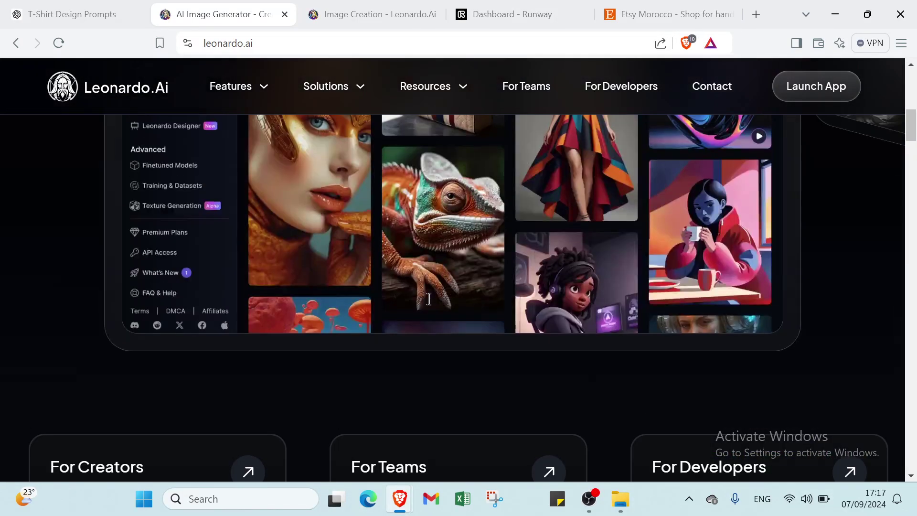
{"action": "scroll", "coordinate": [429, 298], "scroll_direction": "up", "scroll_amount": 3}
{"action": "scroll", "coordinate": [431, 297], "scroll_direction": "up", "scroll_amount": 2}
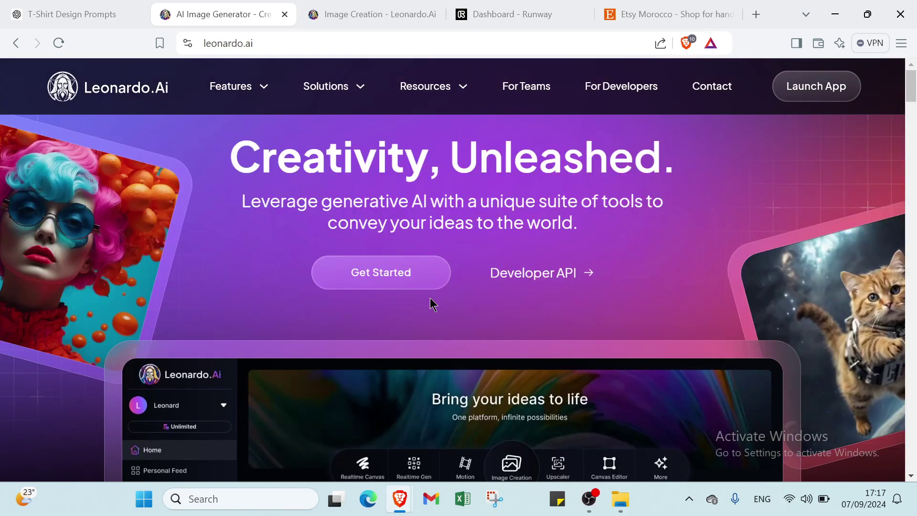
- Switch back to the ChatGPT T-Shirt Design Prompts conversation
{"action": "key", "text": "ctrl+shift+Tab"}
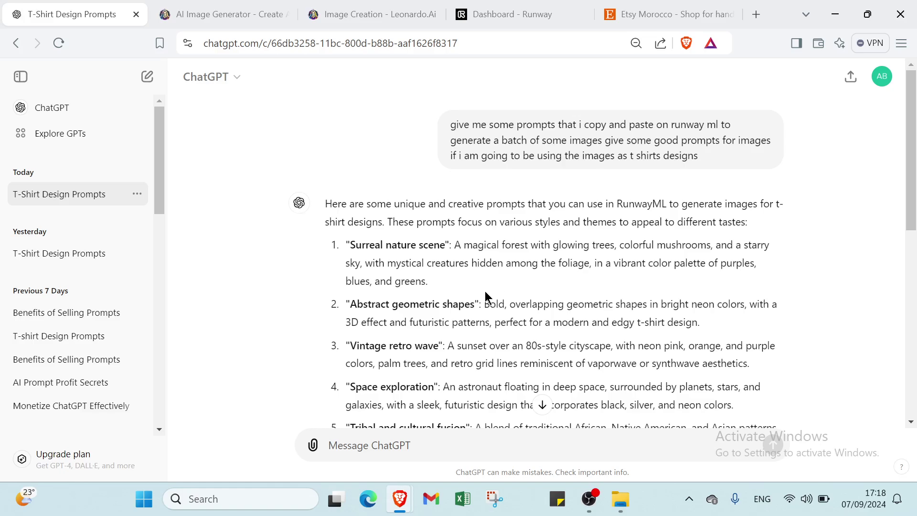
{"action": "scroll", "coordinate": [488, 297], "scroll_direction": "down", "scroll_amount": 2}
{"action": "scroll", "coordinate": [463, 399], "scroll_direction": "up", "scroll_amount": 2}
- Review the ChatGPT t-shirt prompt list, then bring up the Etsy homepage
{"action": "left_click", "coordinate": [636, 15]}
{"action": "scroll", "coordinate": [409, 250], "scroll_direction": "down", "scroll_amount": 2}
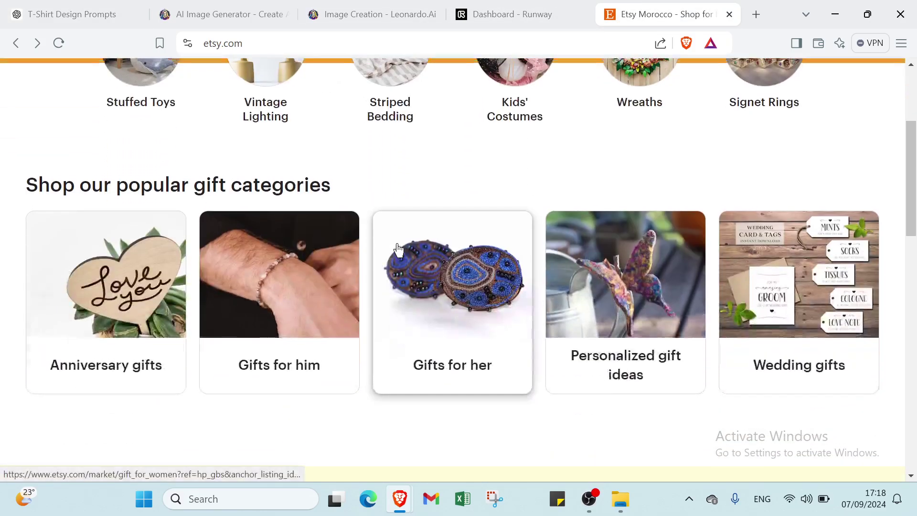
{"action": "scroll", "coordinate": [399, 250], "scroll_direction": "up", "scroll_amount": 2}
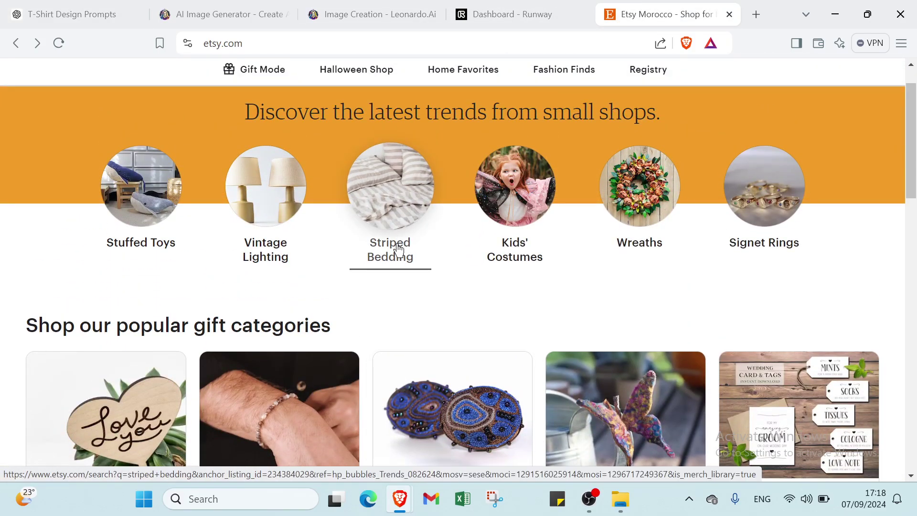
{"action": "scroll", "coordinate": [362, 279], "scroll_direction": "down", "scroll_amount": 2}
{"action": "scroll", "coordinate": [352, 272], "scroll_direction": "up", "scroll_amount": 3}
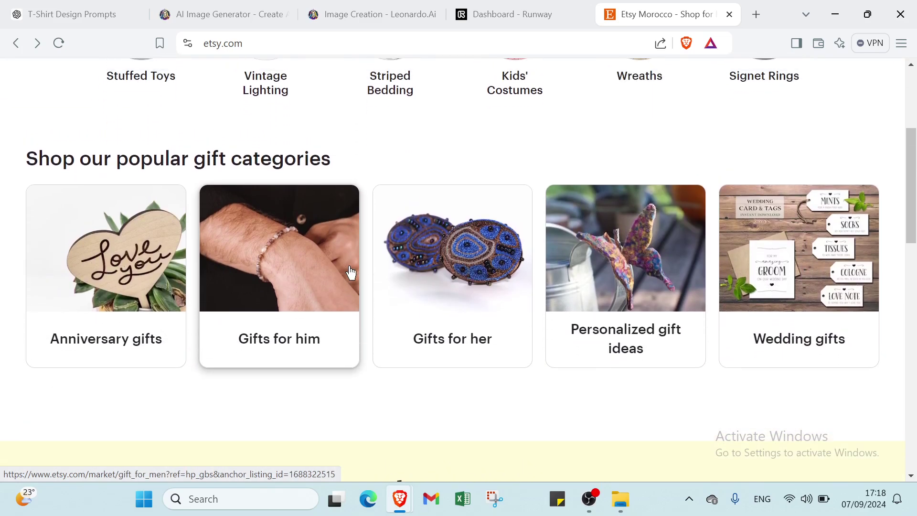